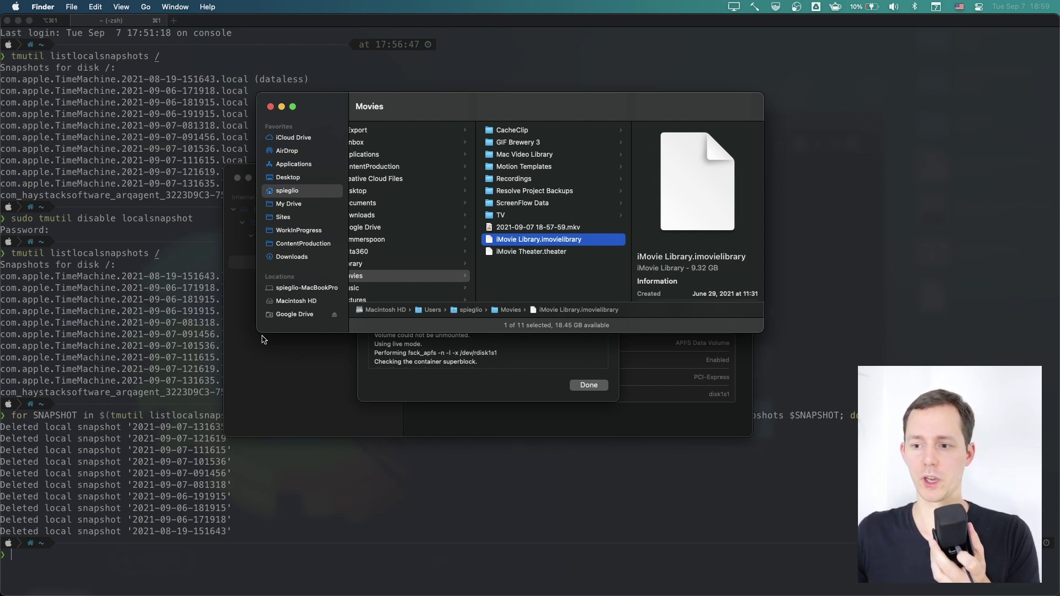
Show Macintosh HD's info, highlighting 18.44 GB available of 499.96 GB capacity
click(291, 289)
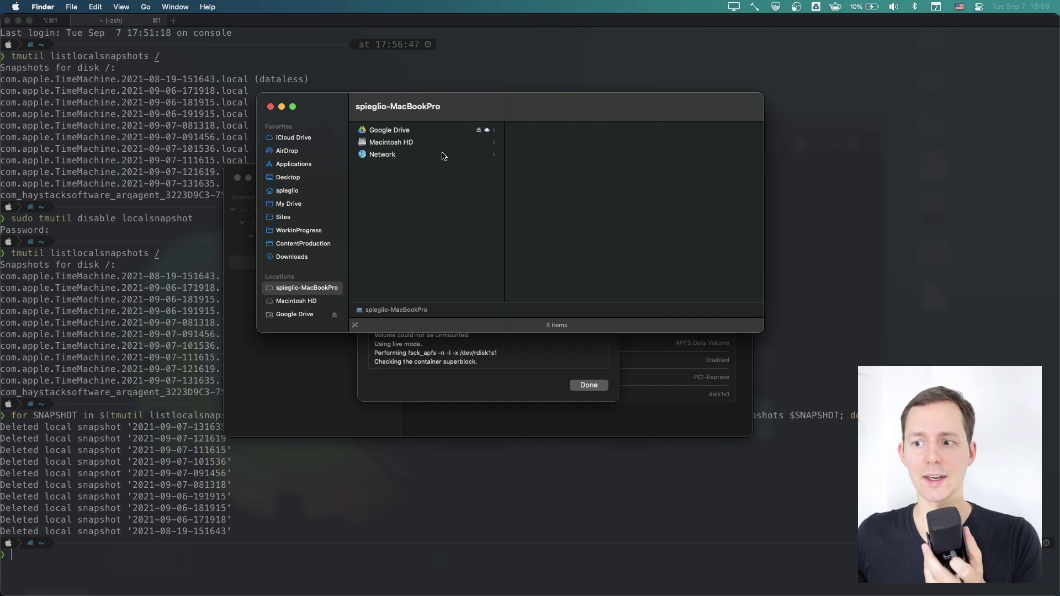
click(421, 143)
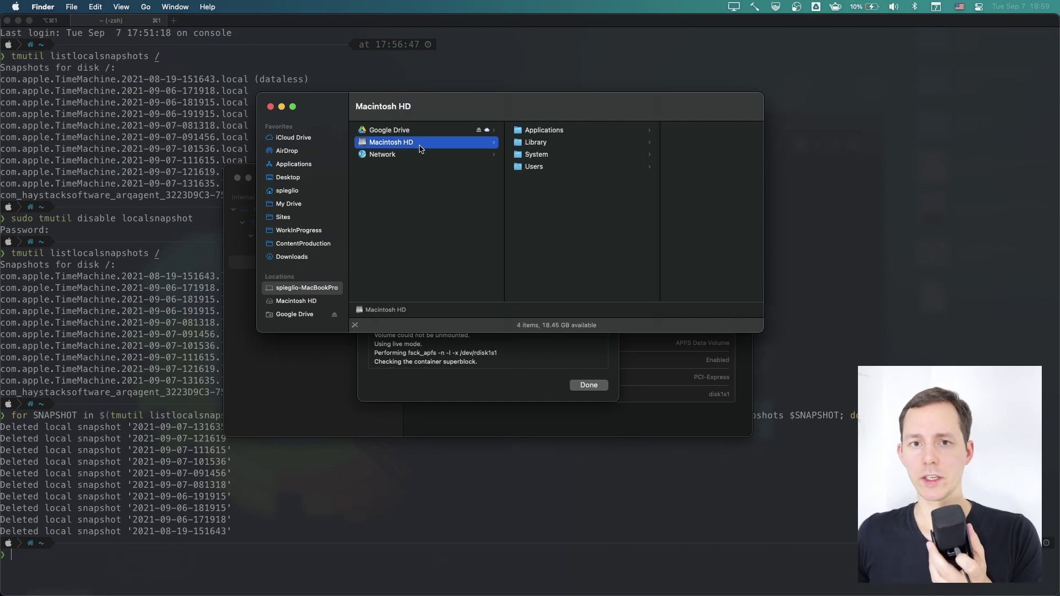
key(super+i)
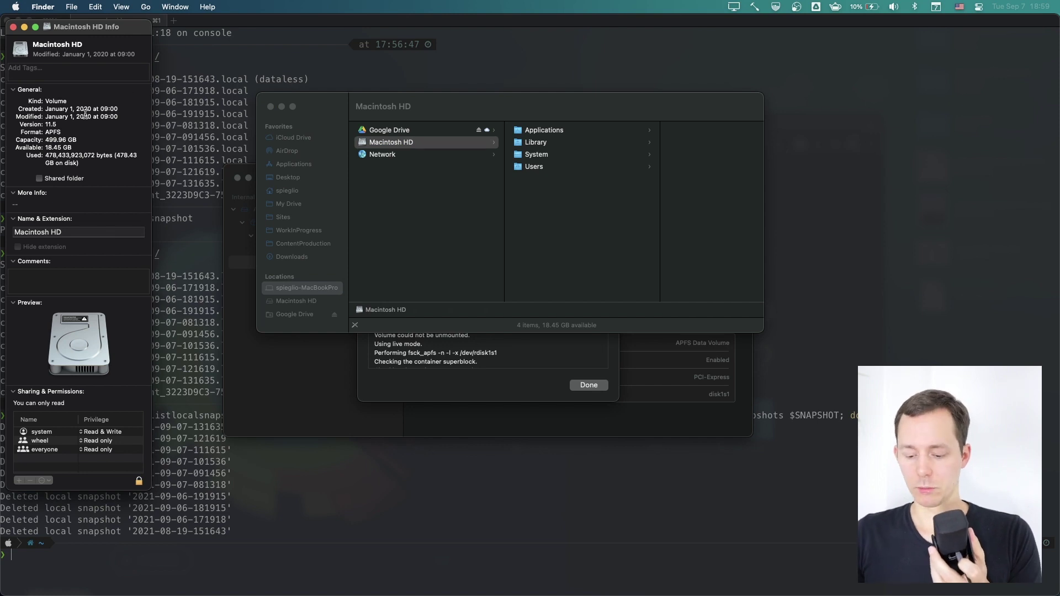
triple_click(54, 146)
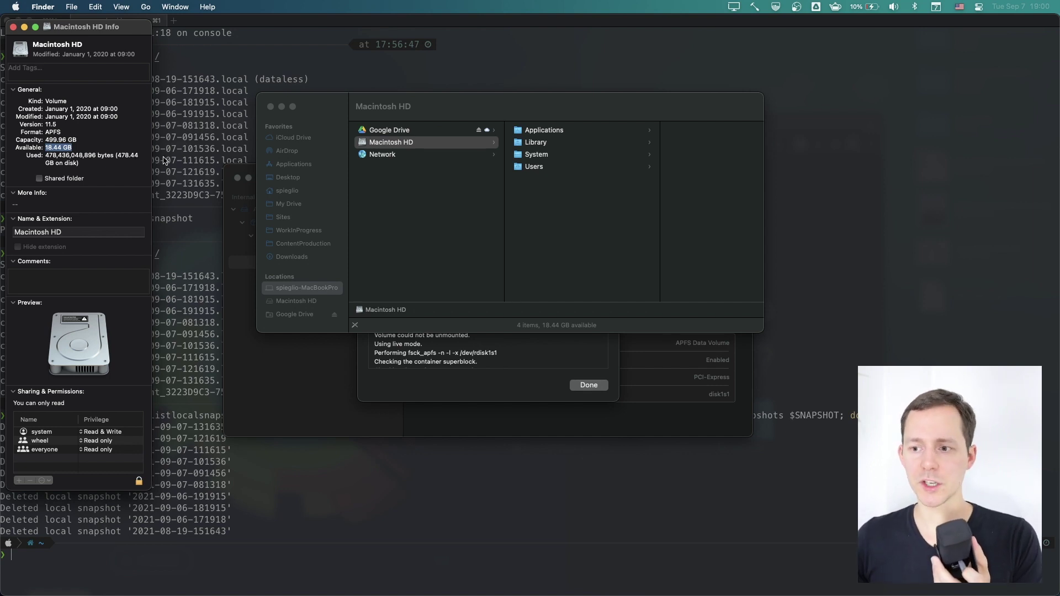
Preview the four video recordings in the Trash, then permanently empty the Trash
mouse_move(1054, 569)
click(1046, 574)
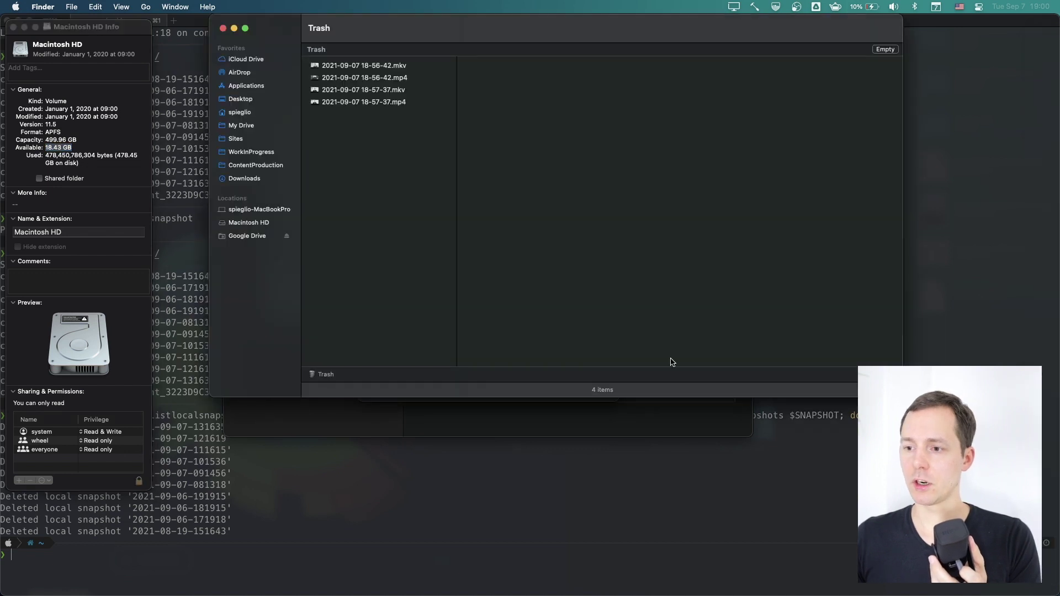
click(376, 93)
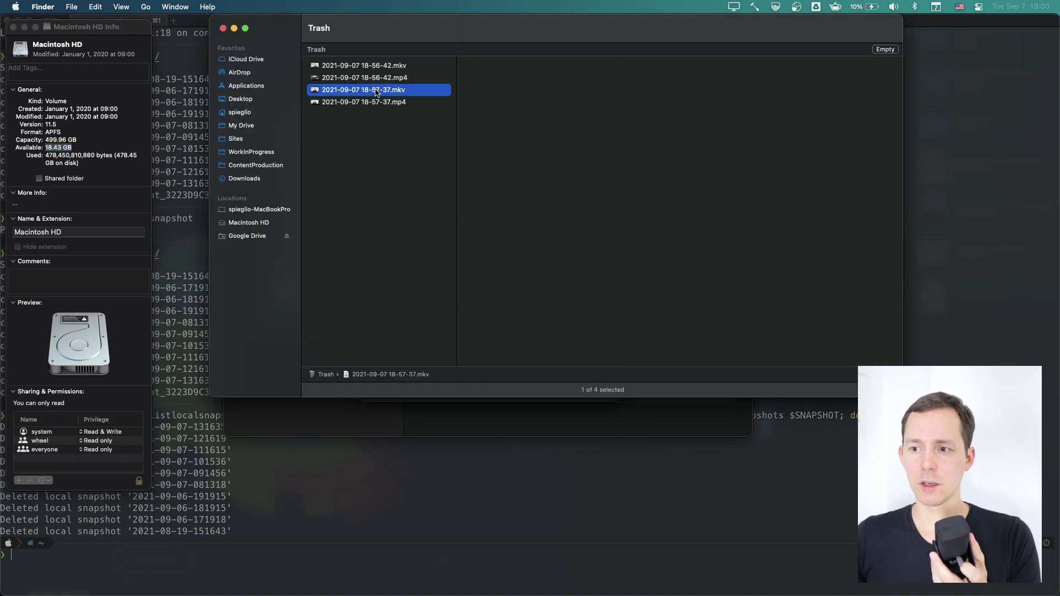
key(Up)
key(Down)
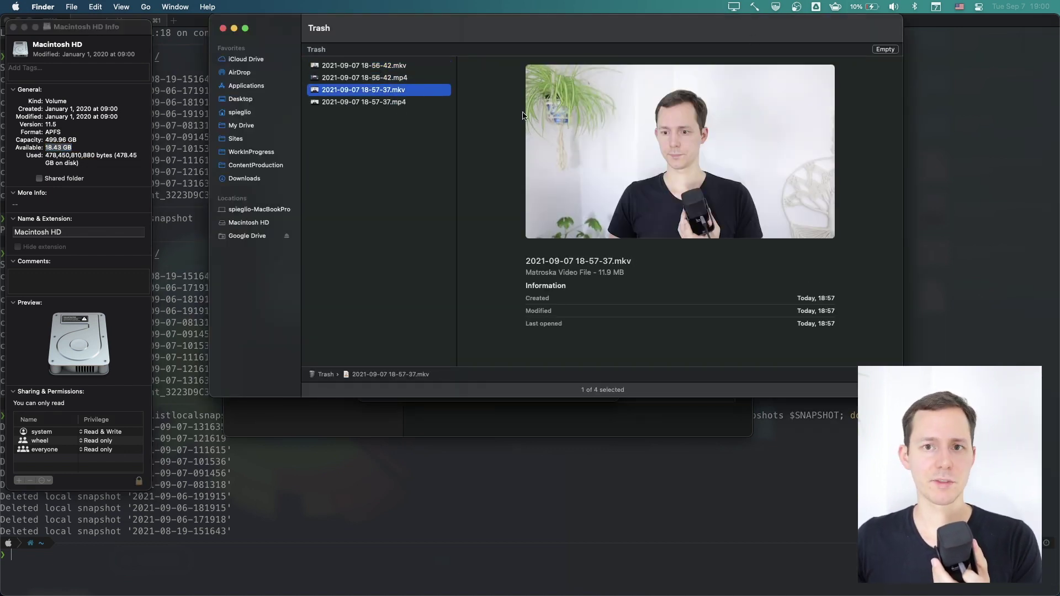
click(885, 49)
click(559, 239)
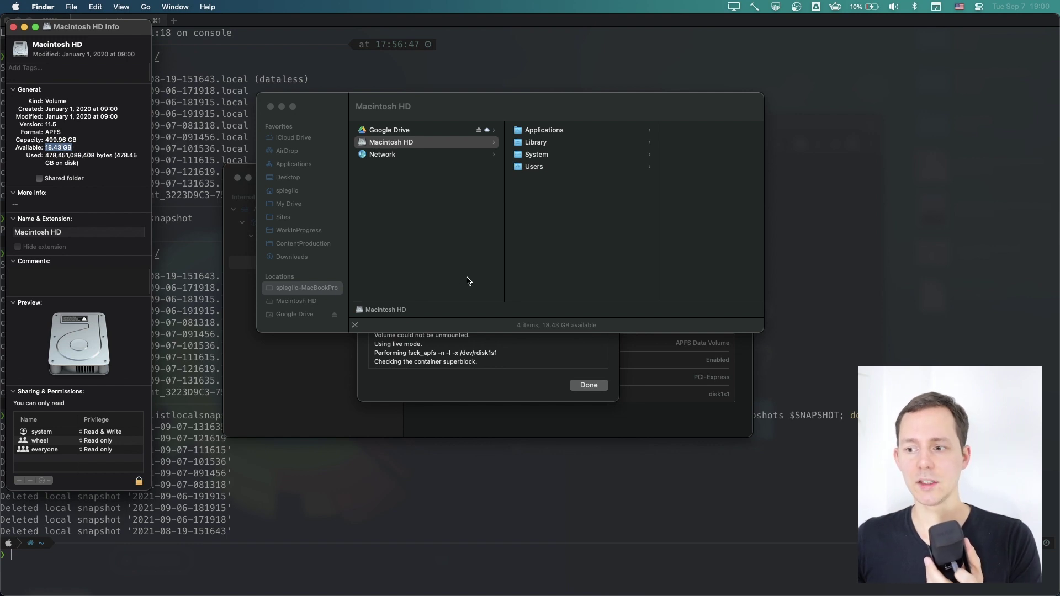
Move the Finder window aside, then close the Macintosh HD info and Finder windows
click(570, 328)
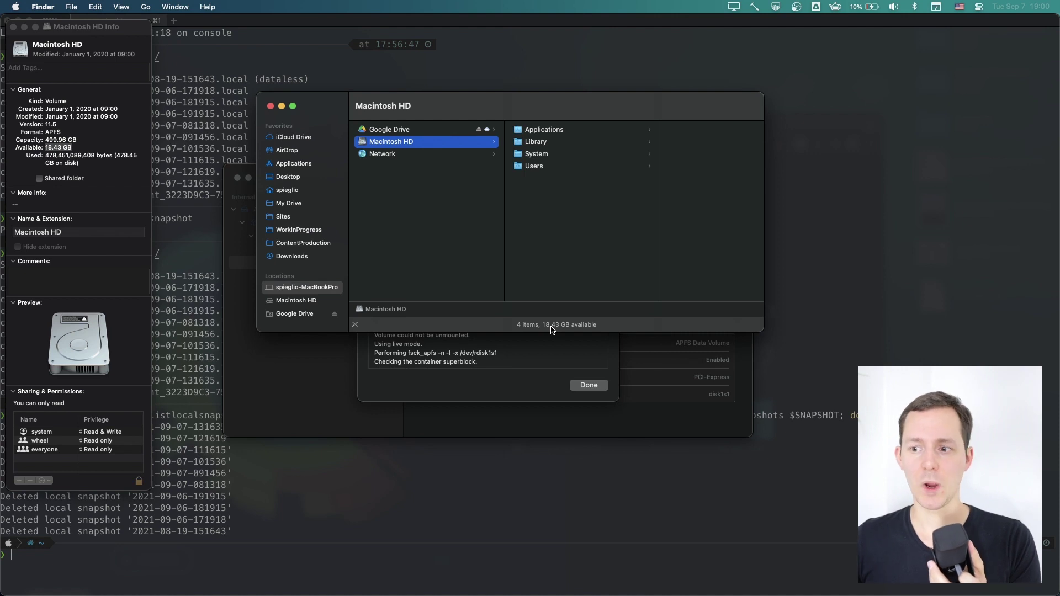
drag(552, 330, 588, 274)
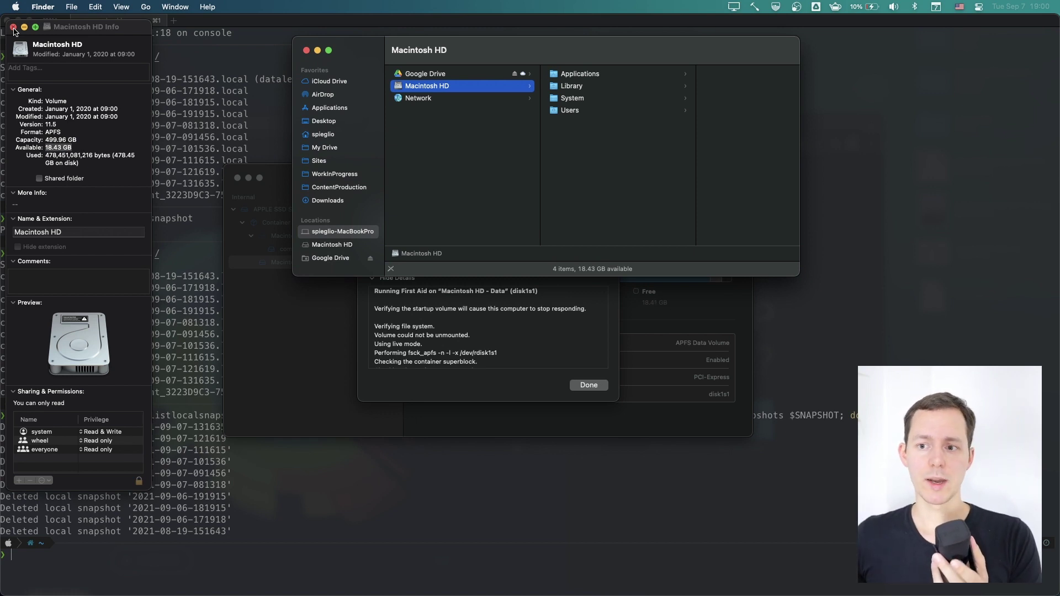
click(13, 27)
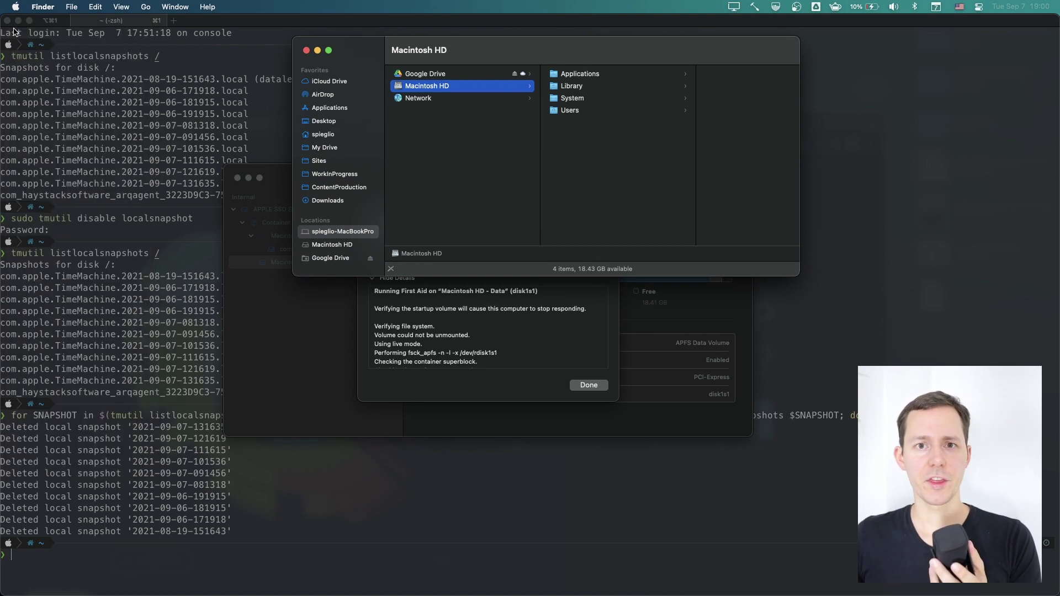
click(306, 51)
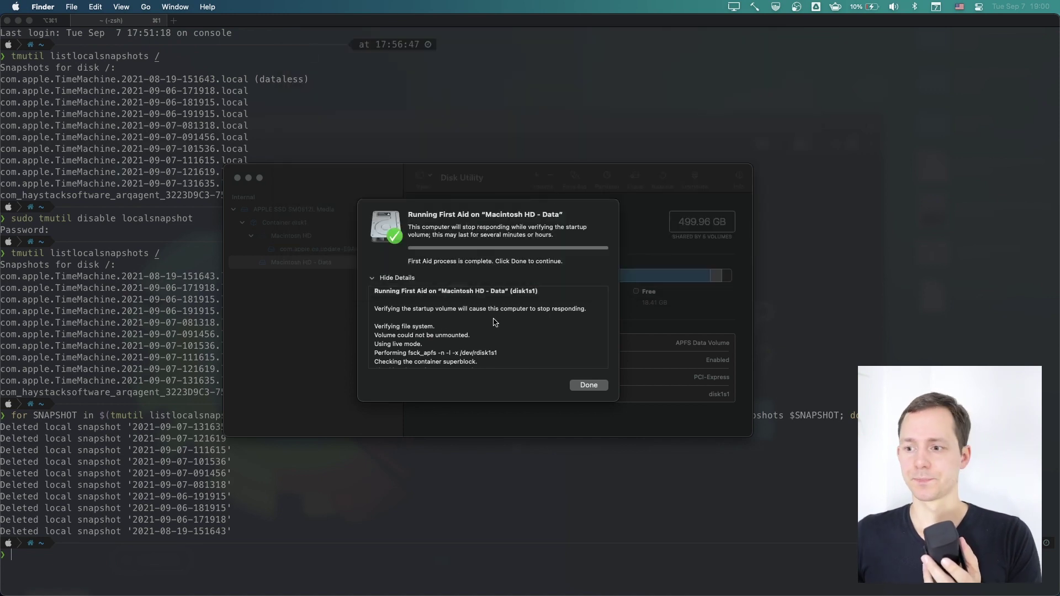
Bring Disk Utility forward and dismiss its finished First Aid report with Done
click(499, 243)
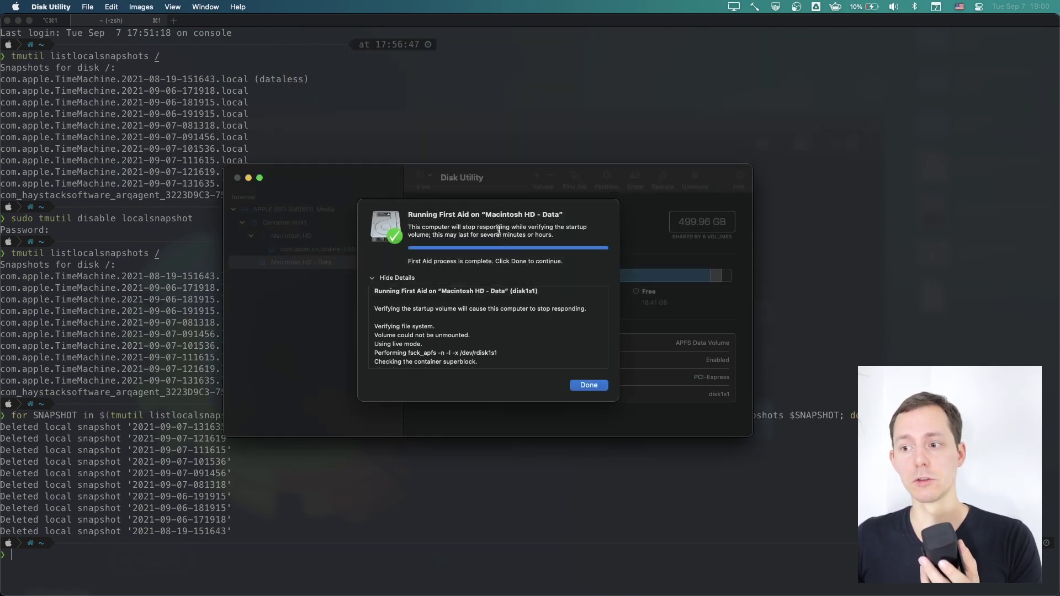
click(588, 385)
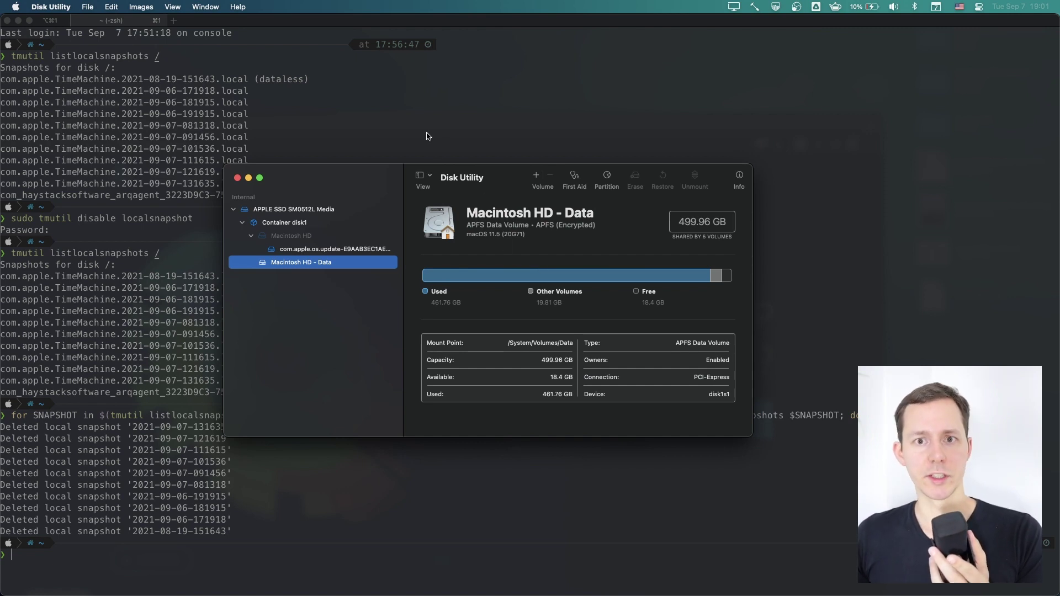
Close Disk Utility and rerun tmutil listlocalsnapshots /, leaving only the arqagent snapshot
click(237, 178)
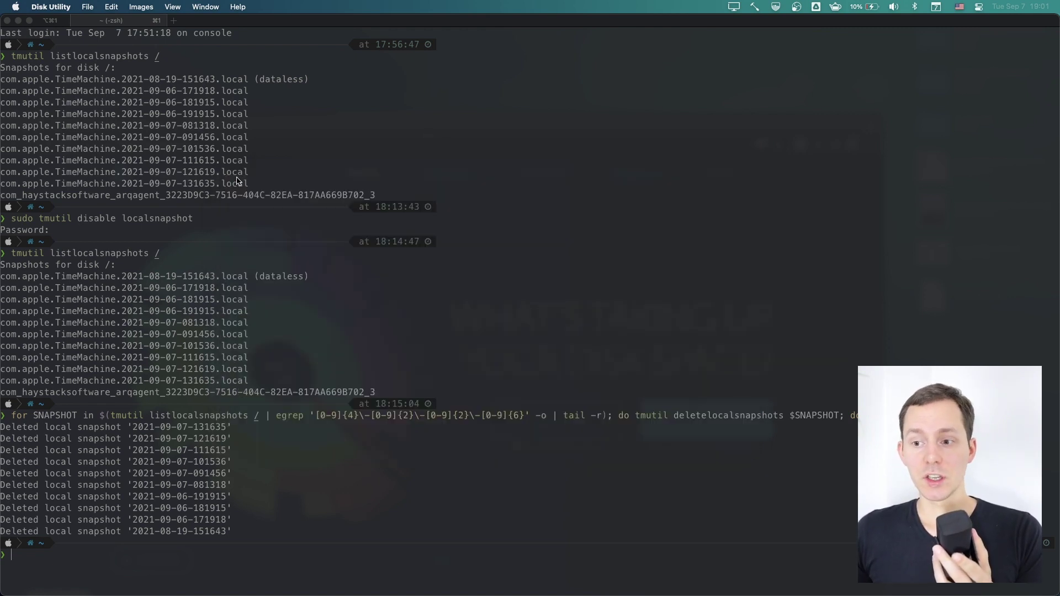
click(407, 190)
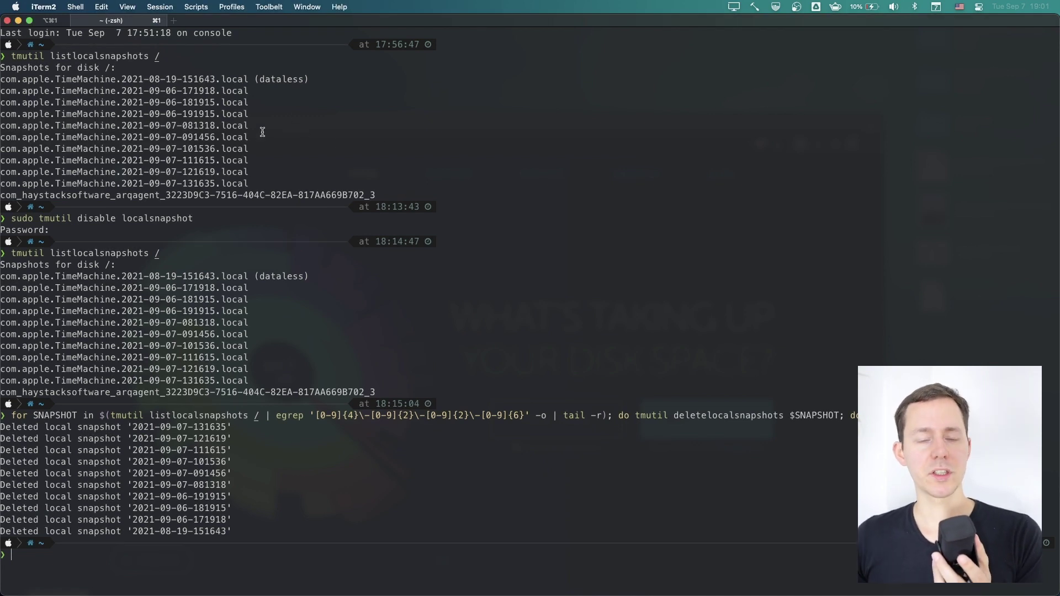
click(37, 55)
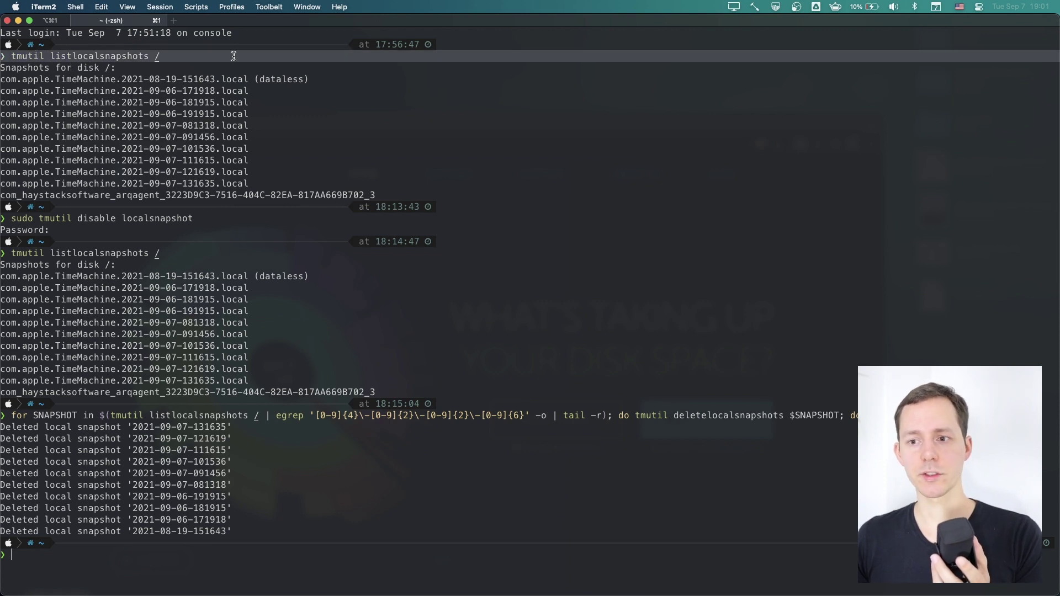
click(94, 221)
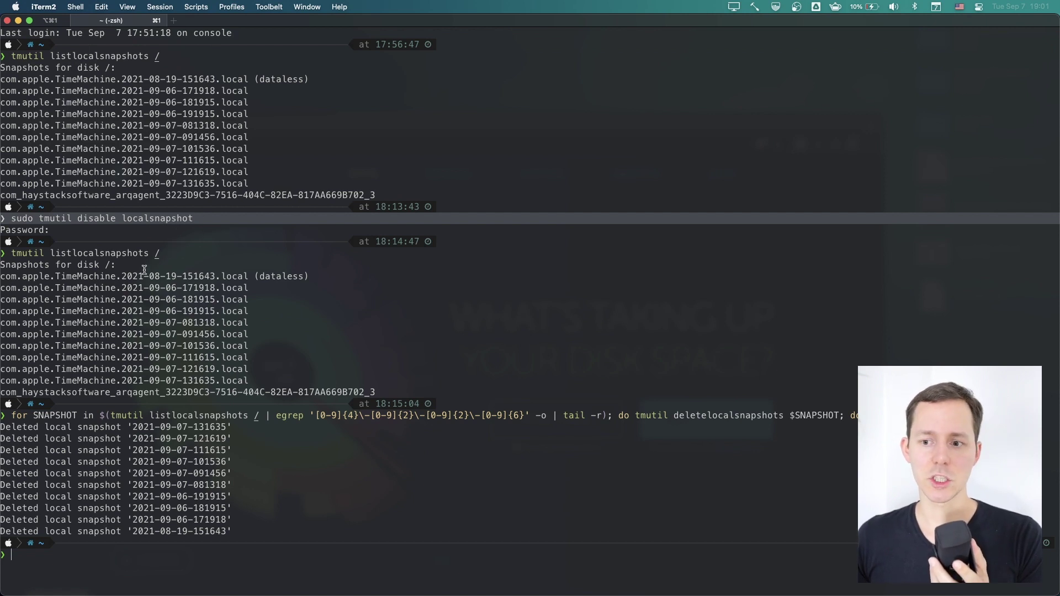
click(65, 415)
click(259, 420)
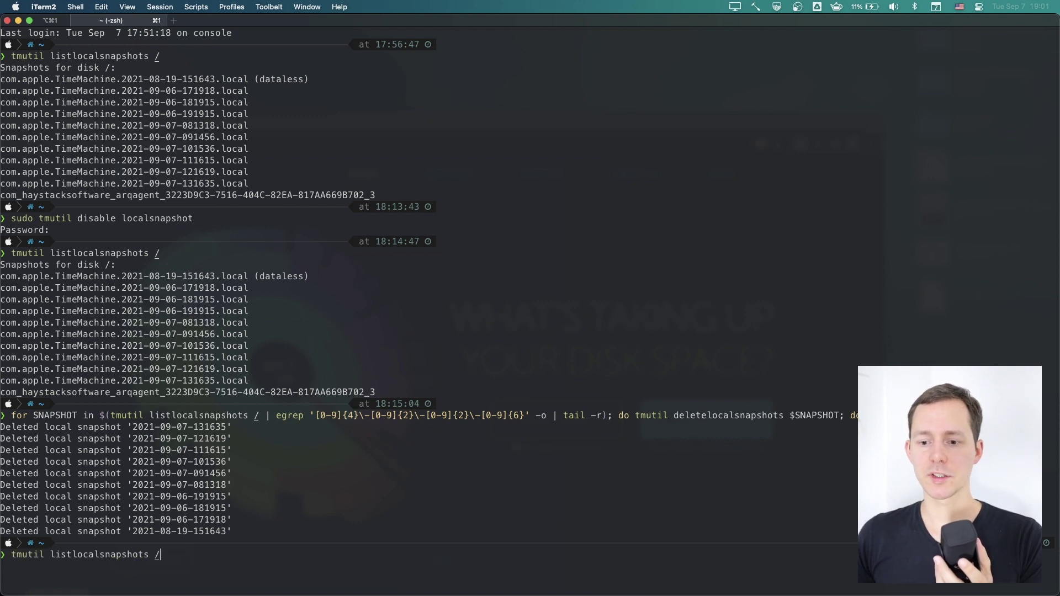
key(Return)
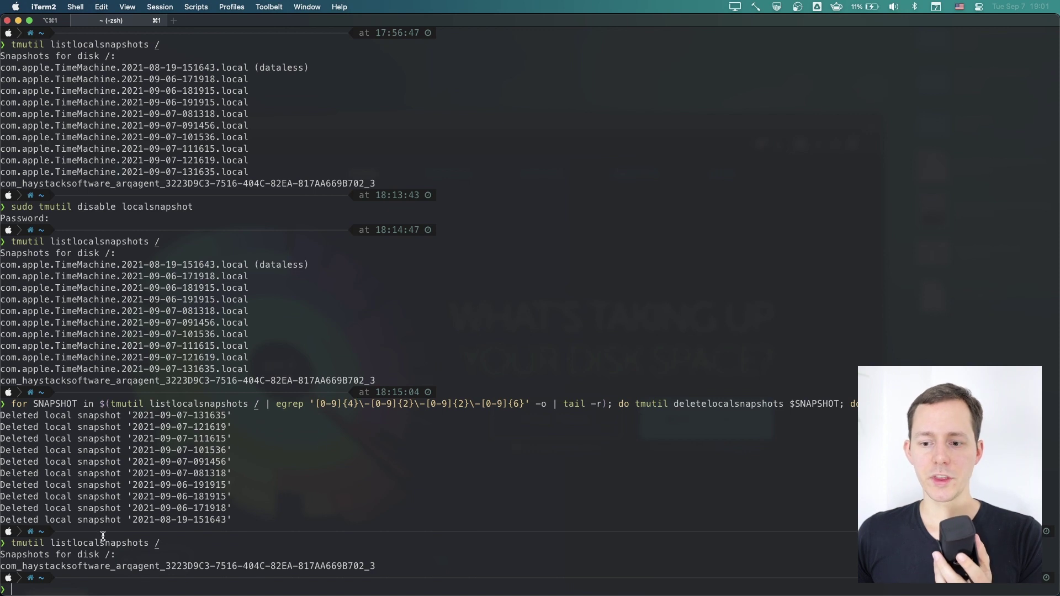
double_click(61, 567)
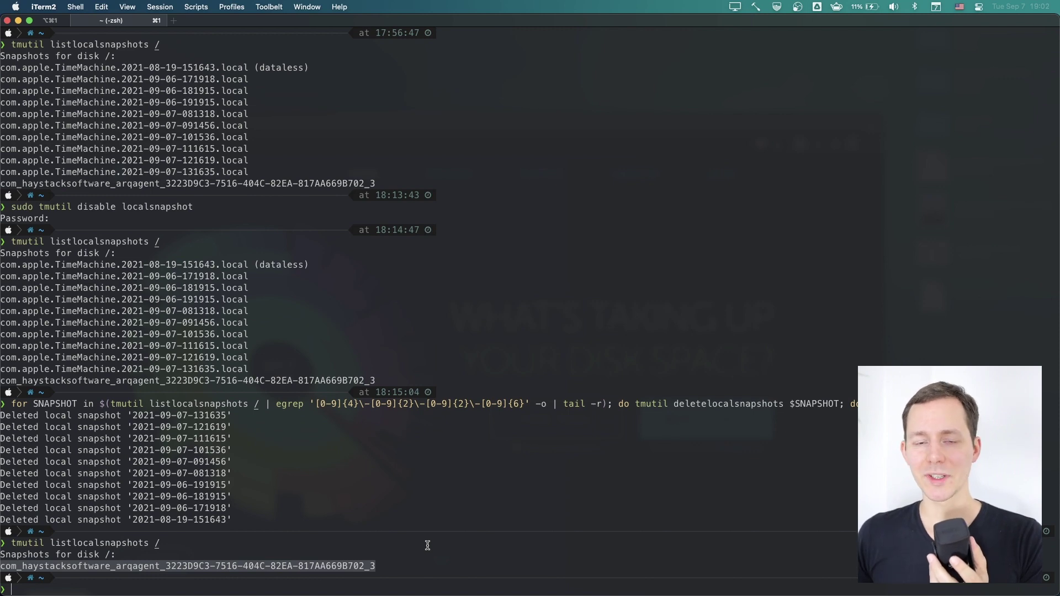
Open a new Finder window on the home folder
double_click(296, 425)
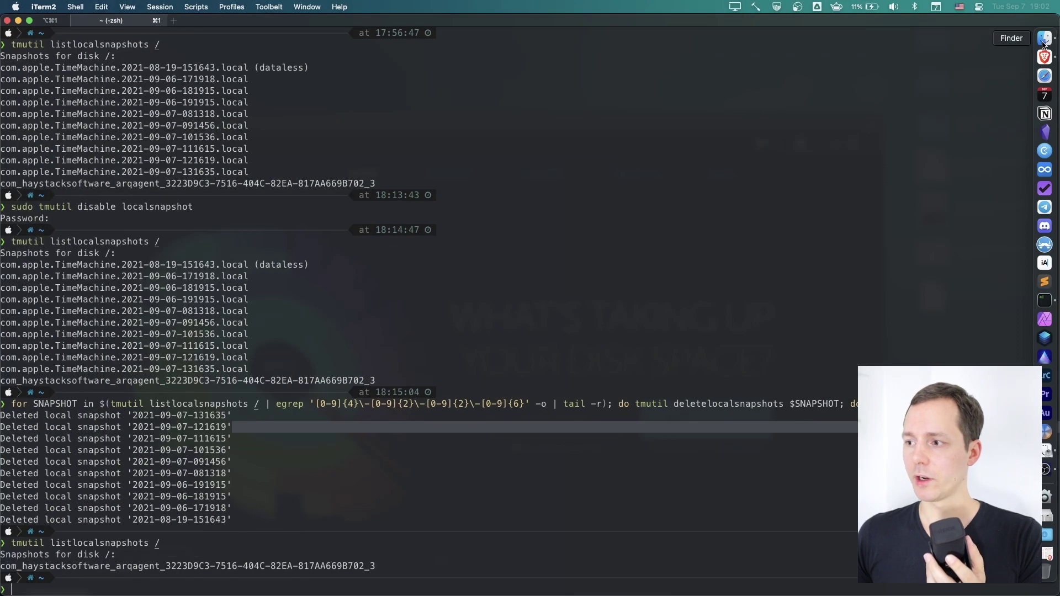
click(1043, 45)
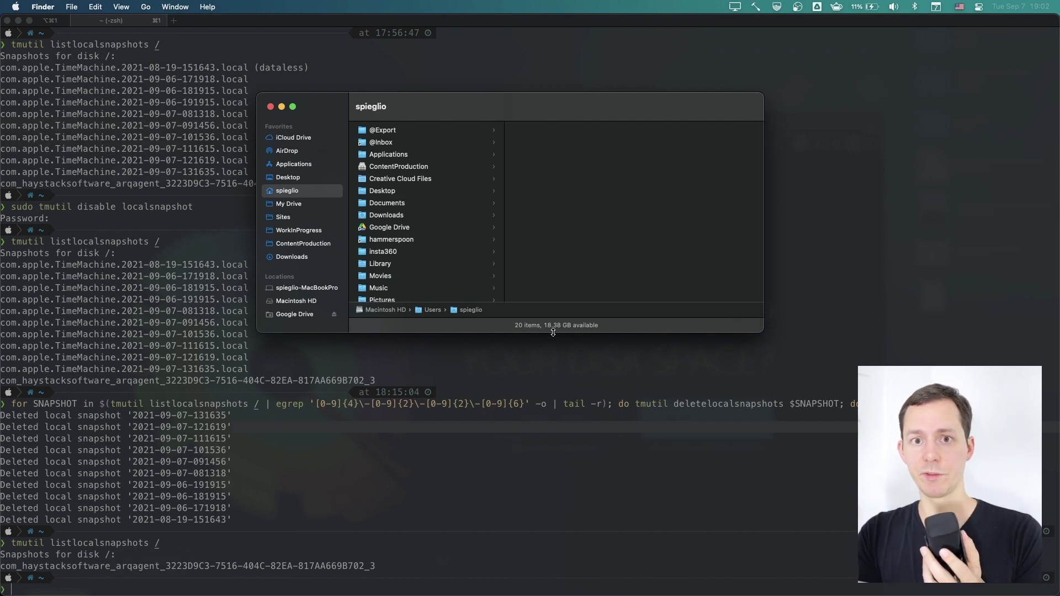
click(475, 400)
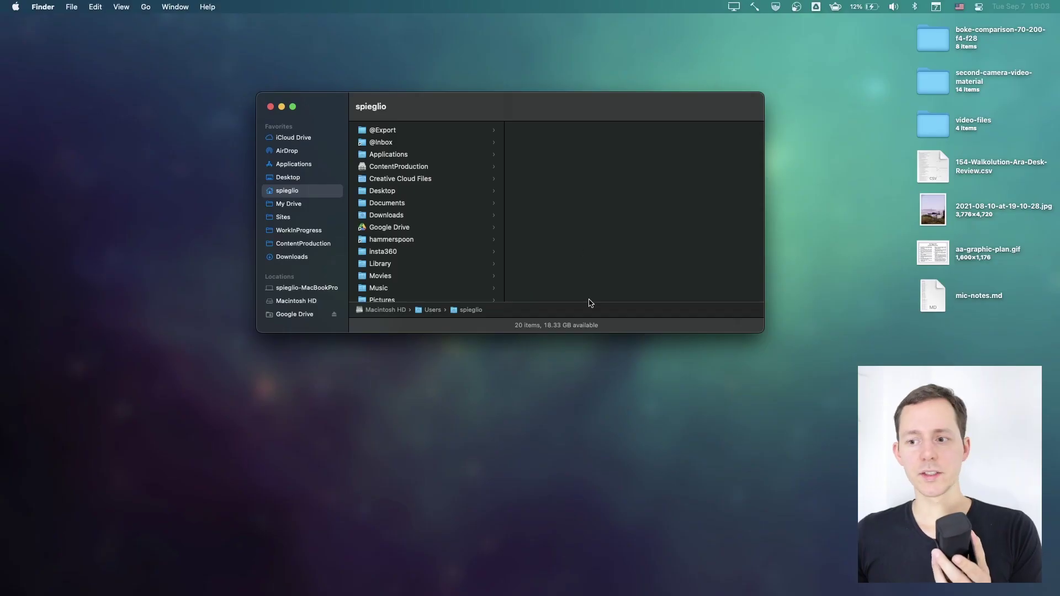
Open Macintosh HD in Finder and check its info showing 18.33 GB available
click(303, 289)
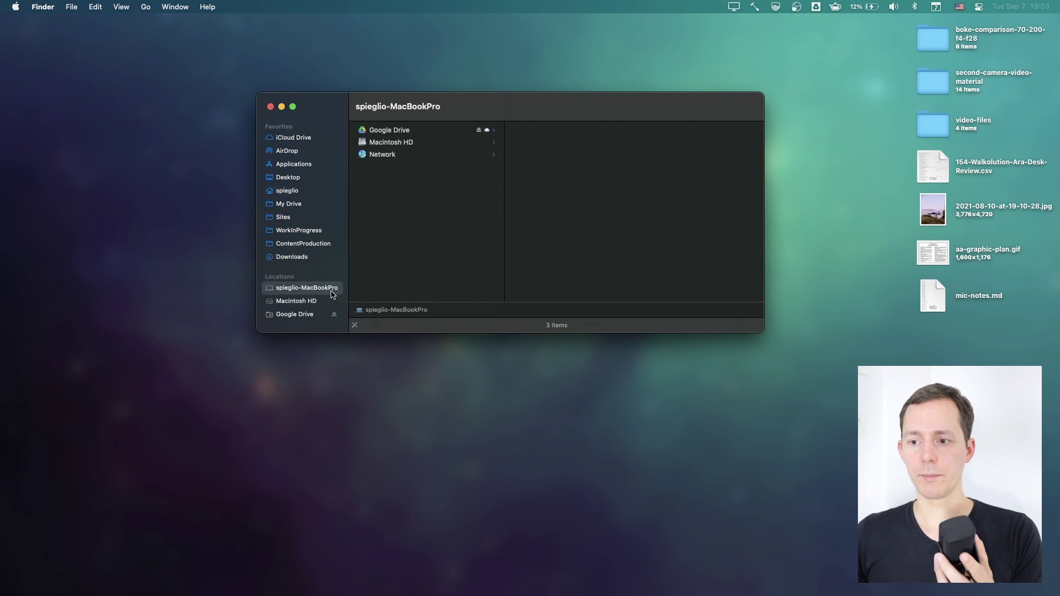
click(393, 156)
click(398, 145)
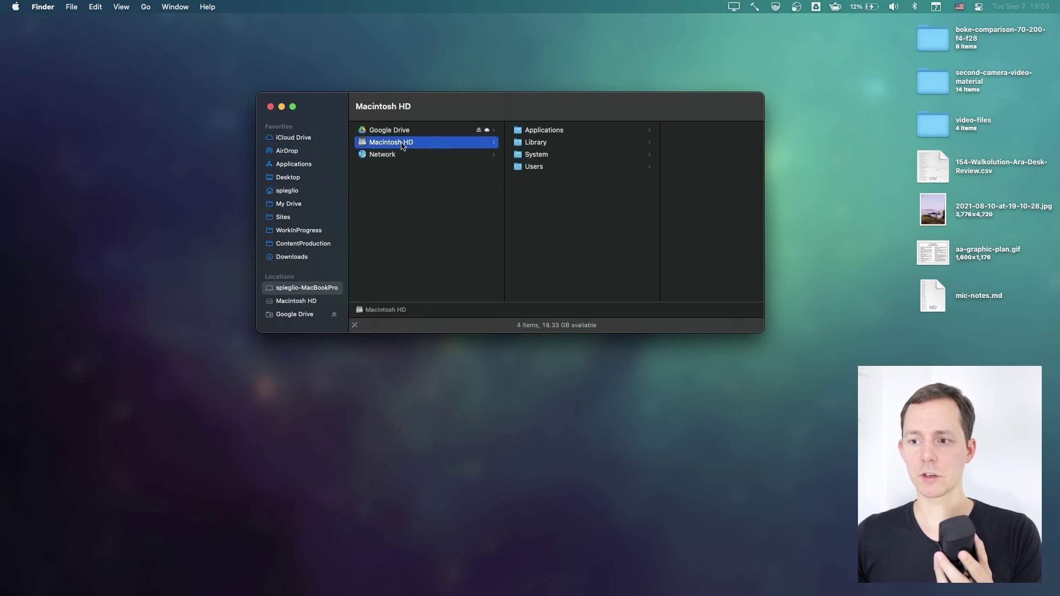
key(super+i)
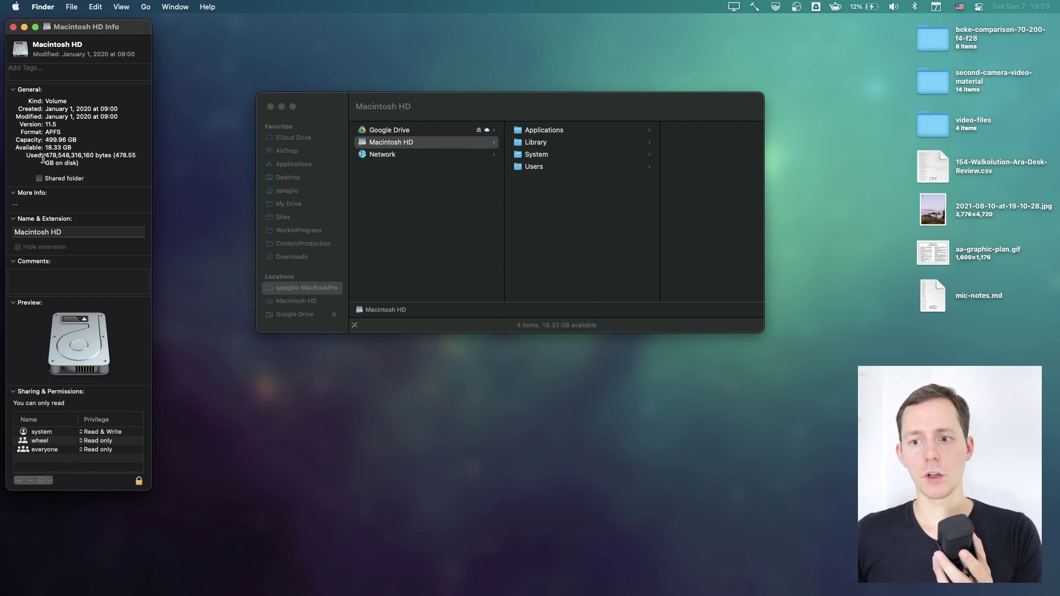
click(13, 27)
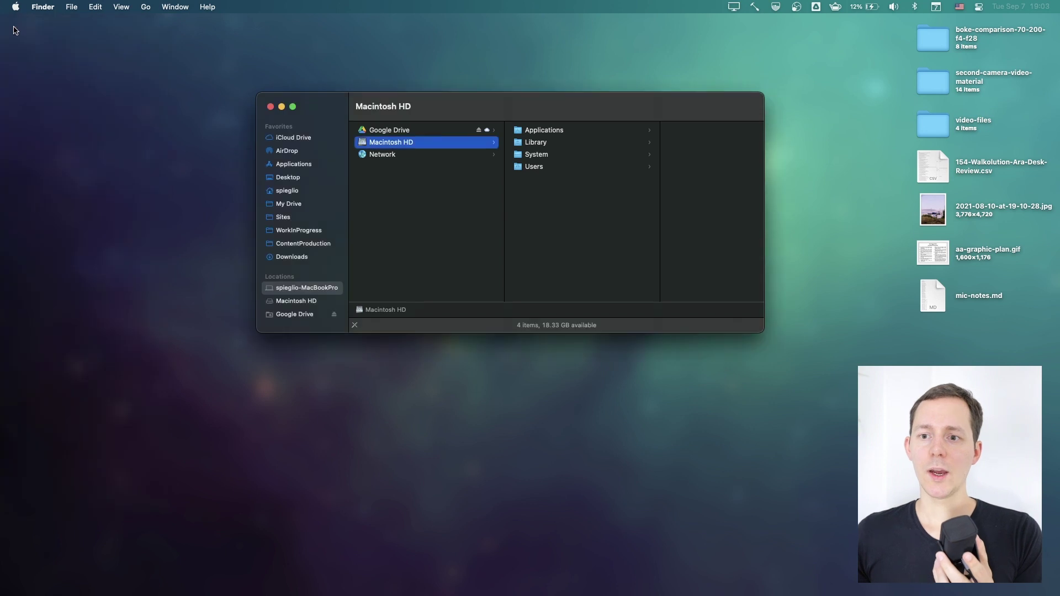
click(15, 6)
View the About This Mac Storage tab: 18.32 GB available of 499.96 GB
click(36, 35)
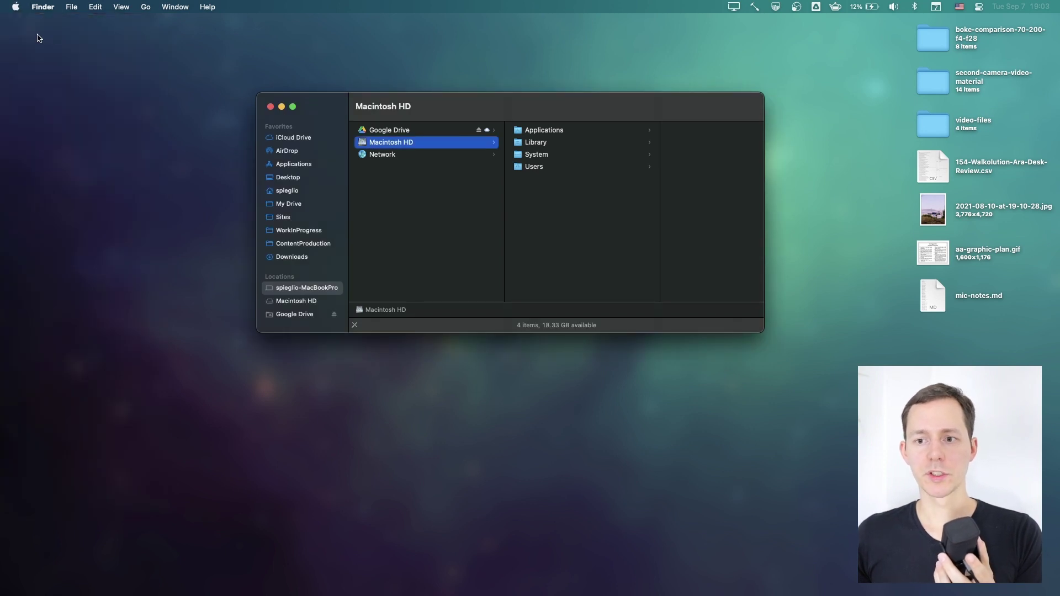
click(35, 35)
click(15, 7)
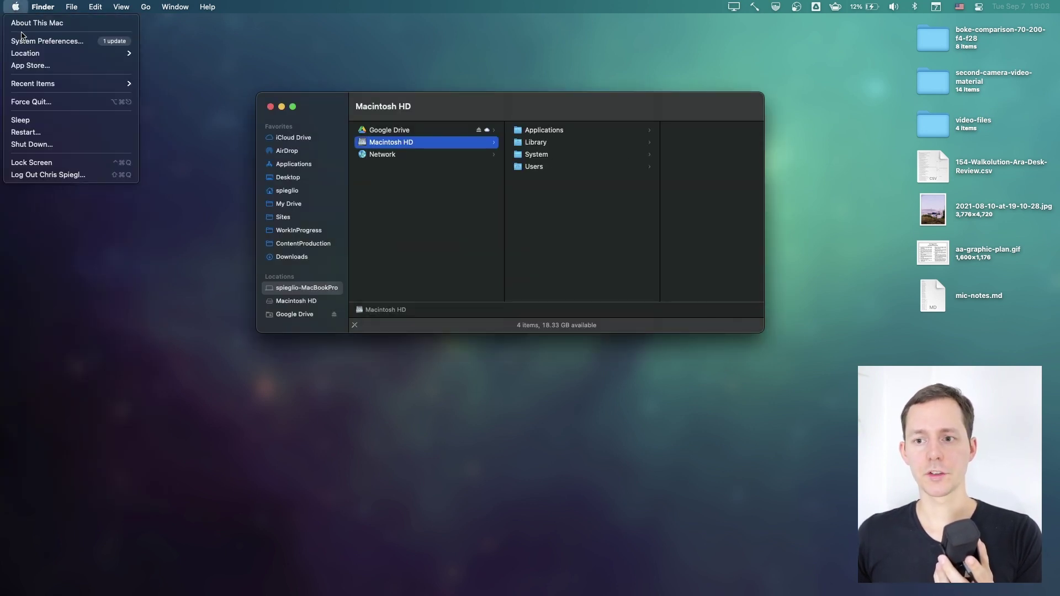
click(23, 23)
click(533, 132)
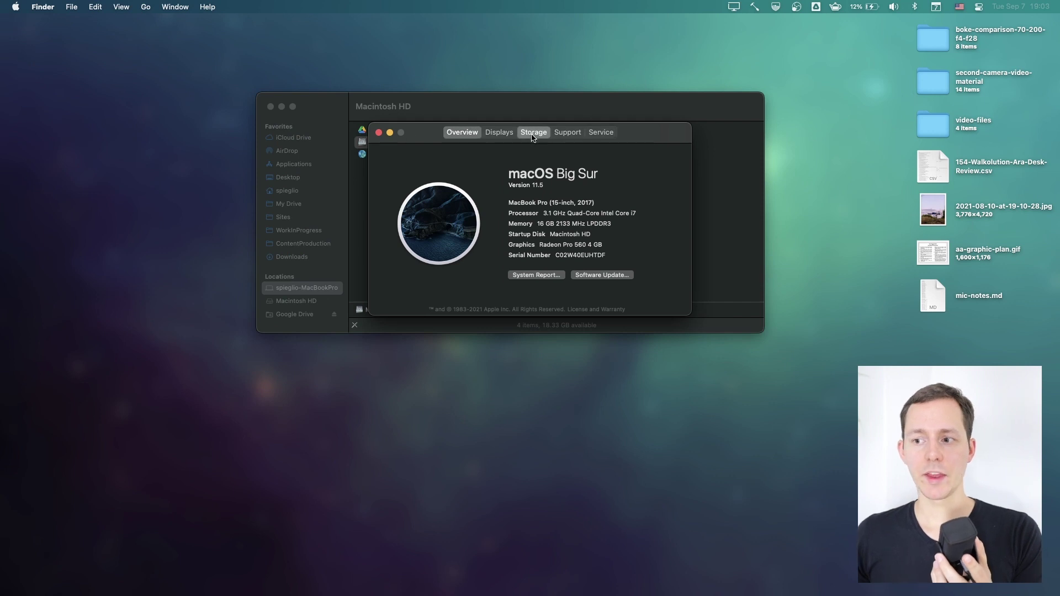
mouse_move(530, 177)
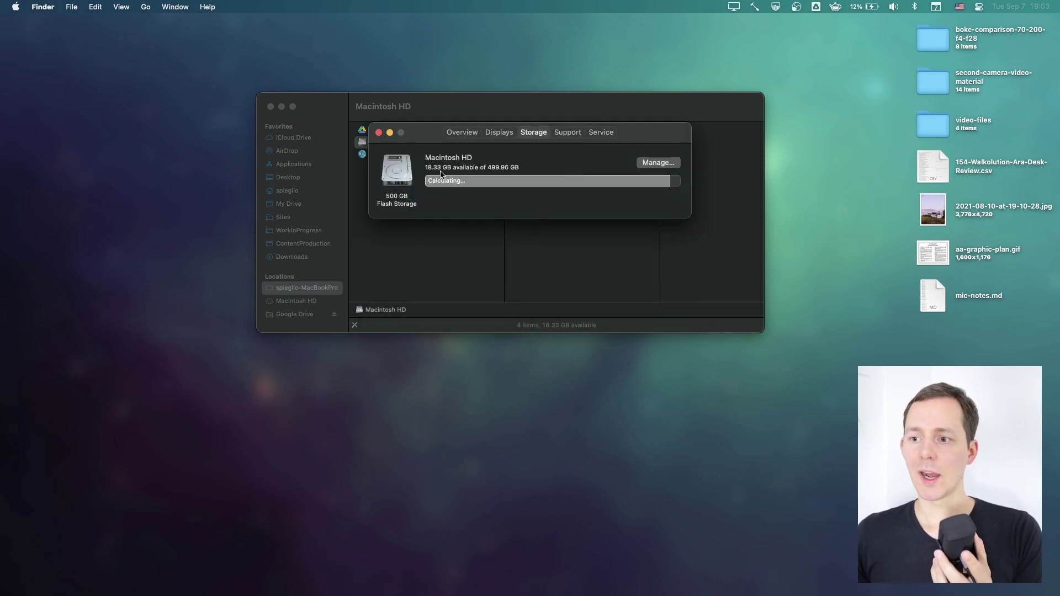
mouse_move(452, 183)
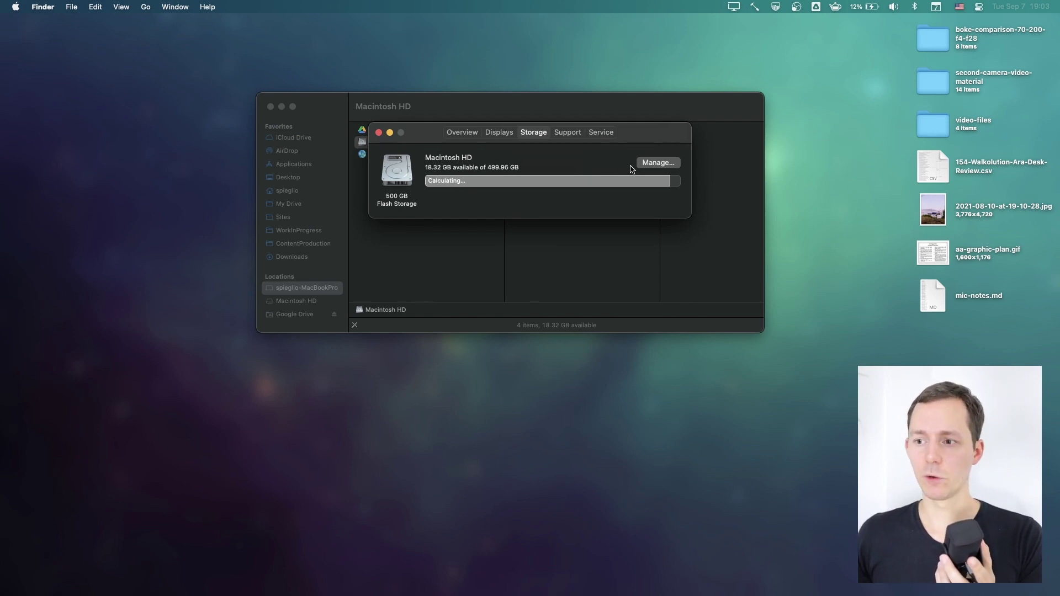
click(662, 163)
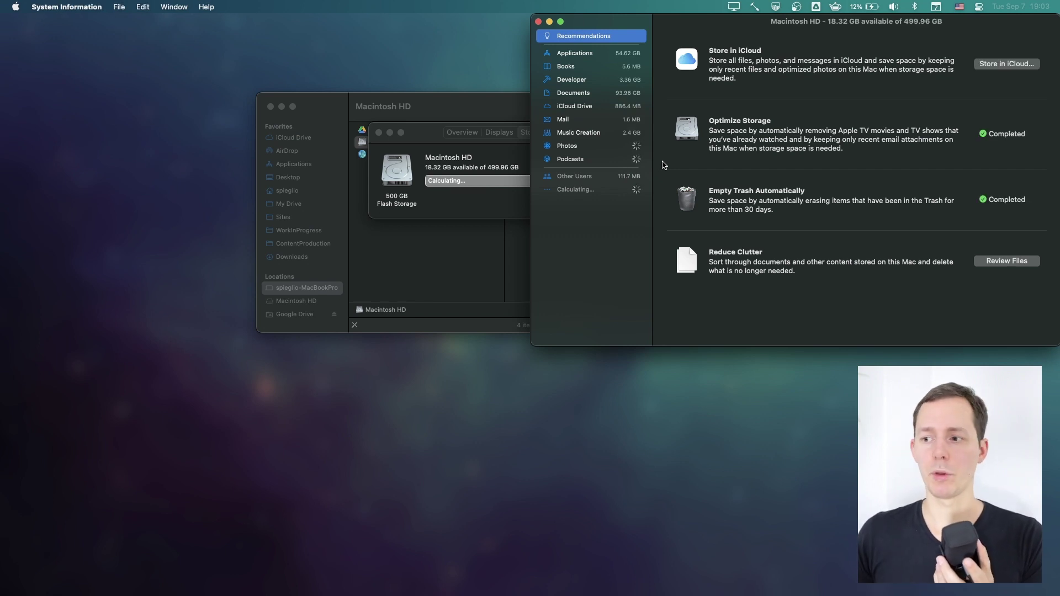
Drag the Storage Management window to the left side of the screen
drag(868, 22, 407, 104)
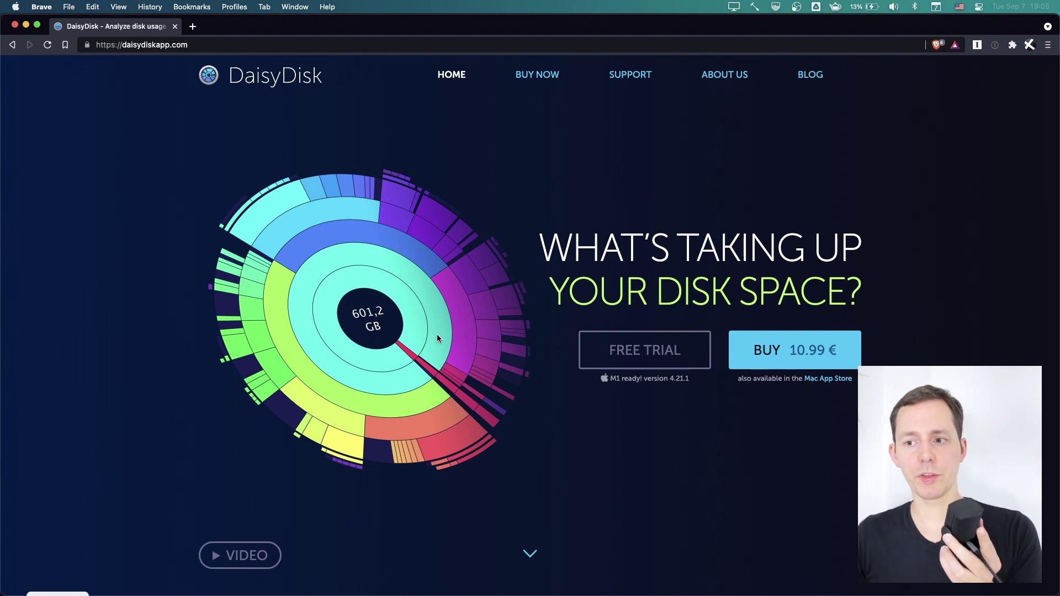
Minimize the Brave window showing the DaisyDisk page
click(26, 25)
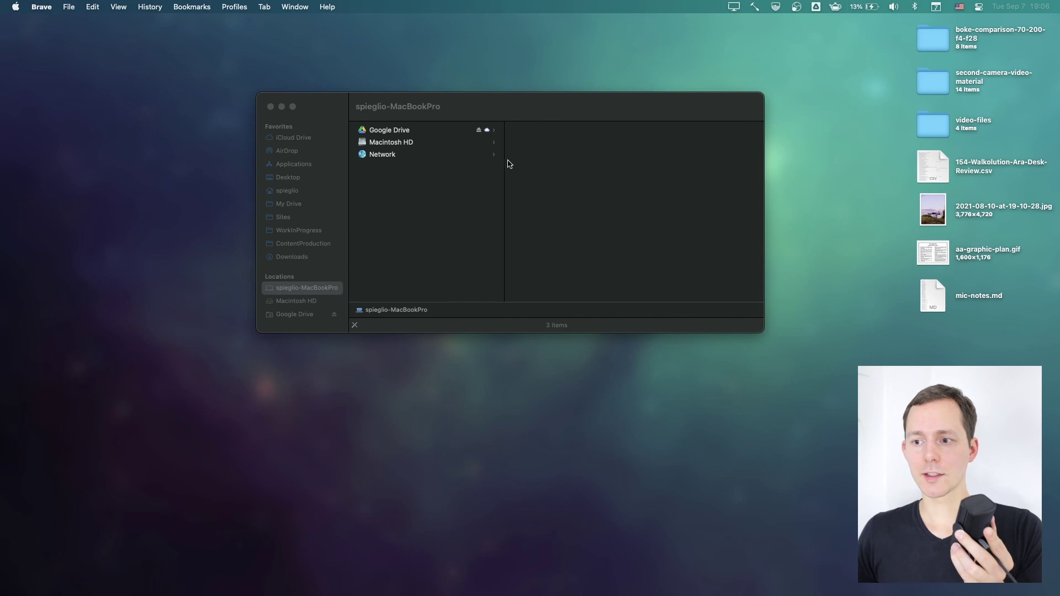
Launch DaisyDisk from the launcher by searching 'da'
key(alt+space)
text(da)
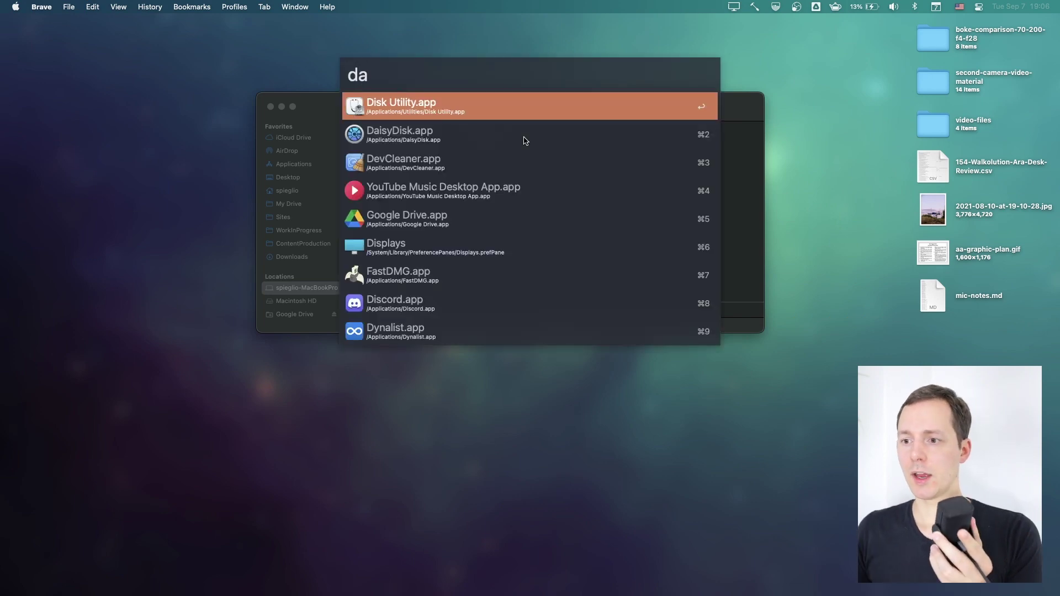
click(523, 136)
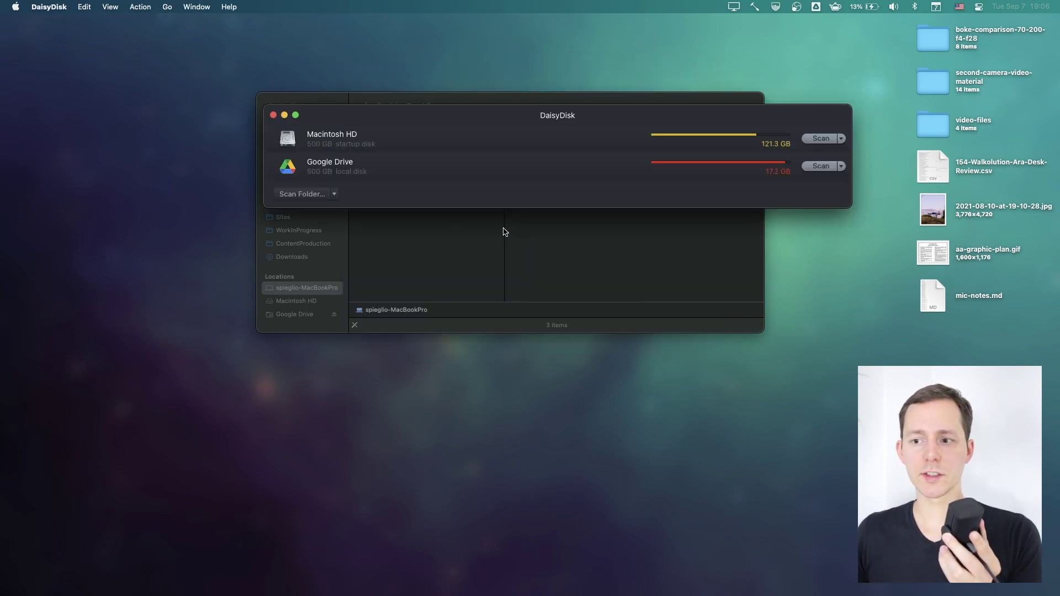
Arrange the DaisyDisk and Finder windows so both are visible, then scan Macintosh HD
drag(601, 114, 434, 284)
click(559, 243)
click(360, 117)
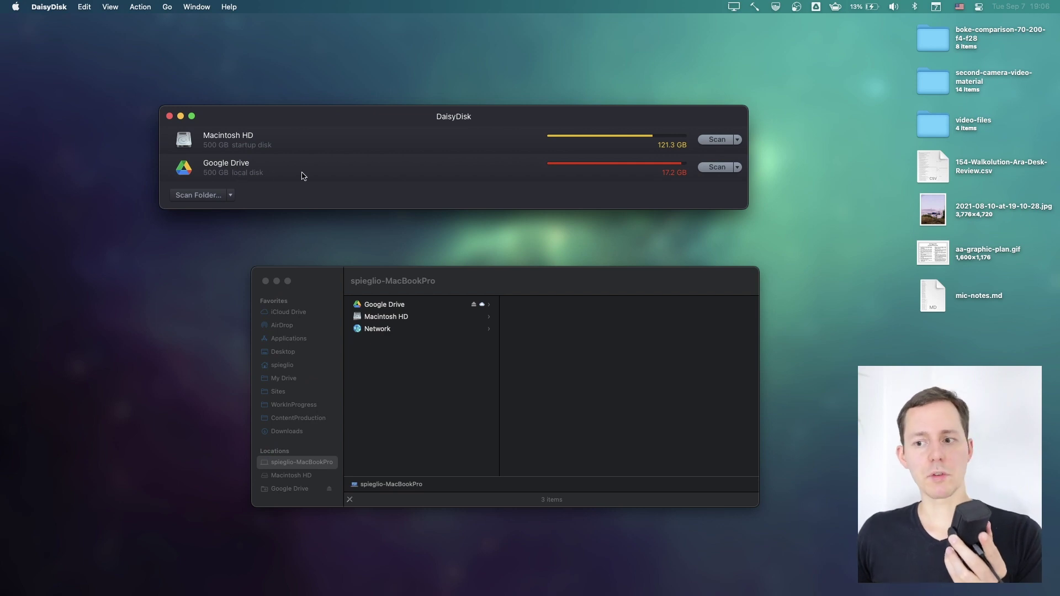
mouse_move(623, 180)
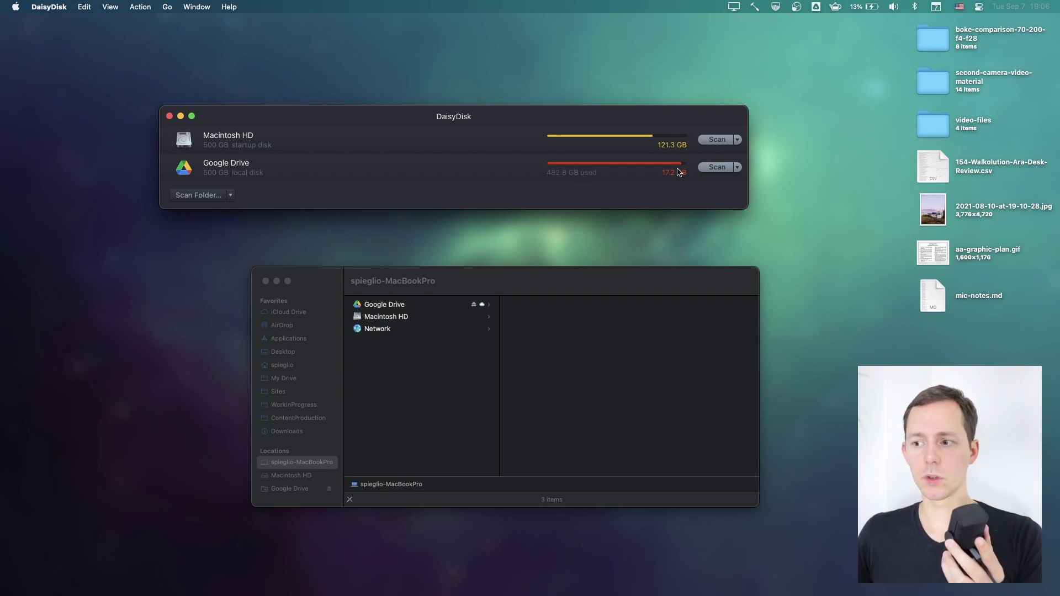
click(717, 140)
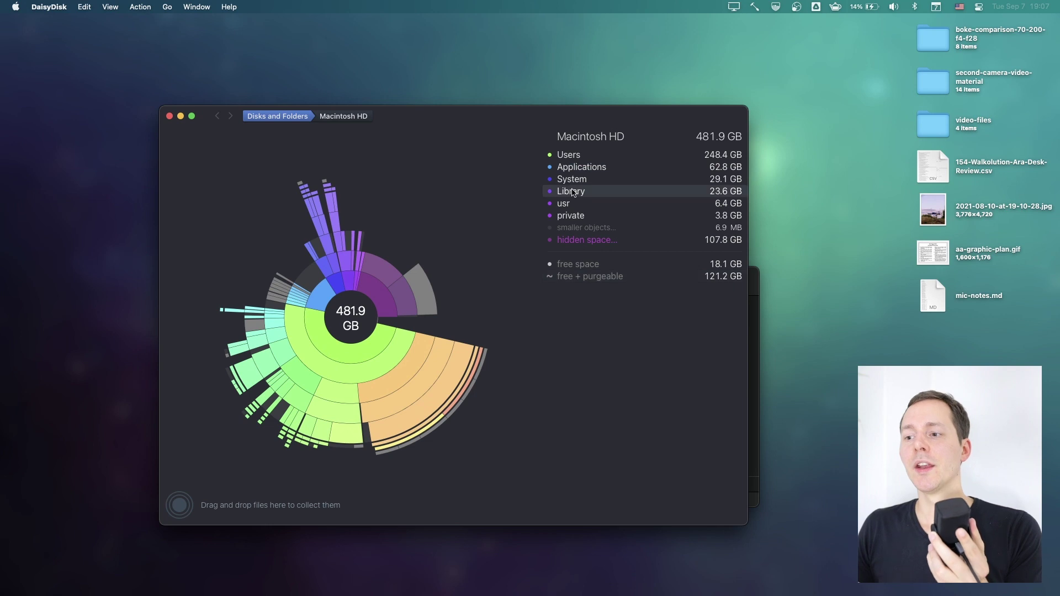
Maximize the DaisyDisk window showing the finished 481.9 GB Macintosh HD map
double_click(489, 106)
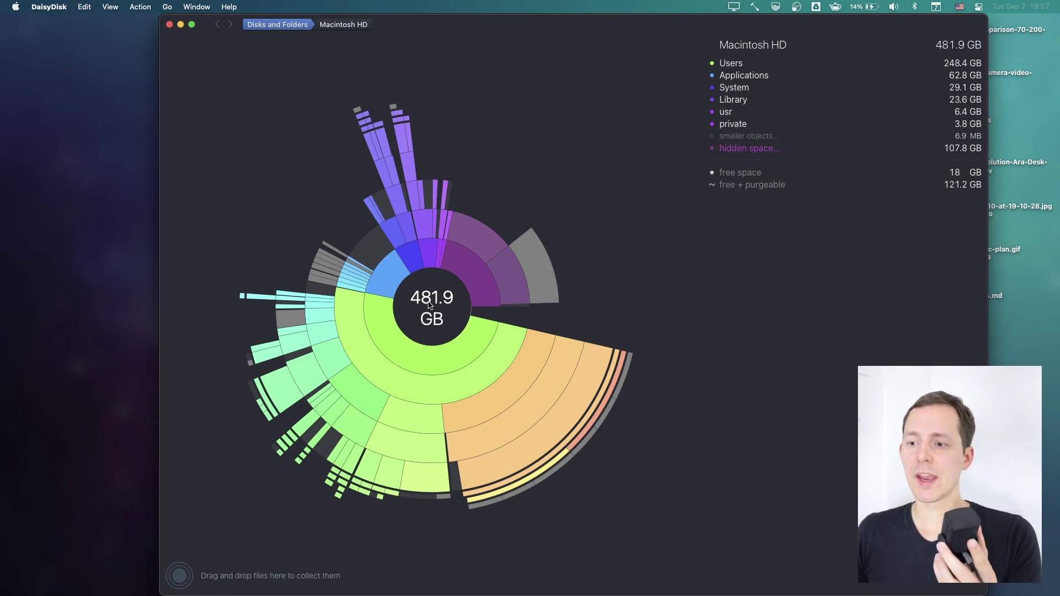
Peek into Applications, return to the full Macintosh HD map, then drill into Users
click(394, 277)
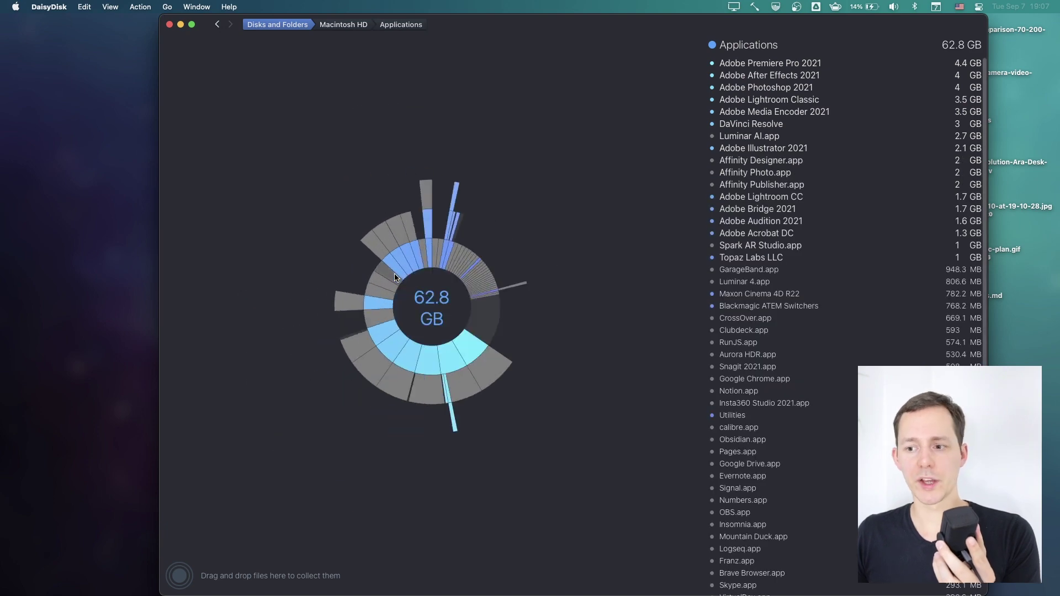
click(331, 25)
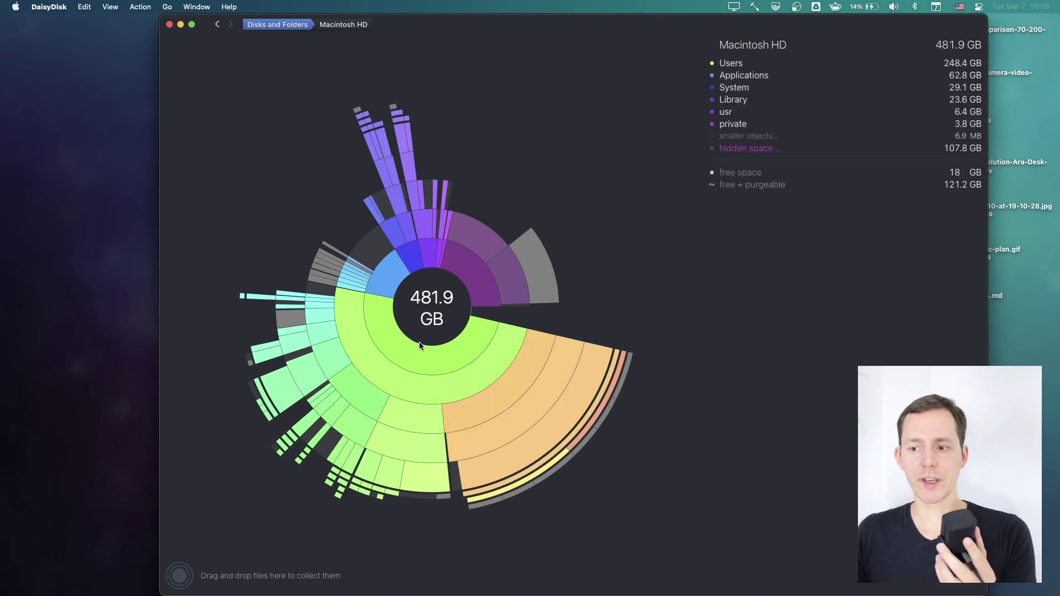
click(419, 347)
Drill down through spieglio, ContentProduction and YouTube into the 94 GB 01-TODAY folder
click(429, 363)
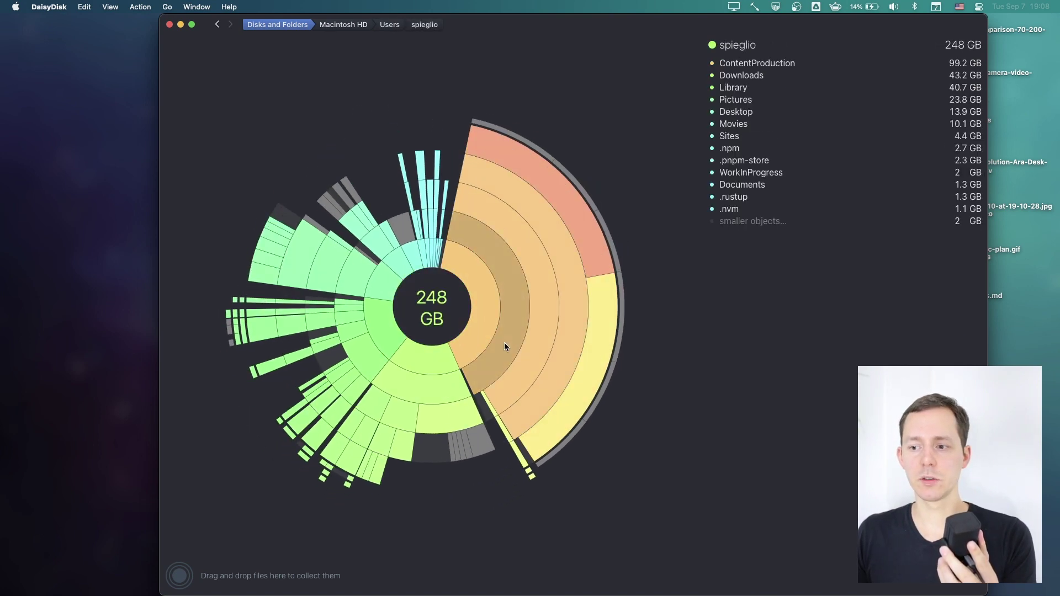
click(505, 347)
click(523, 316)
click(516, 309)
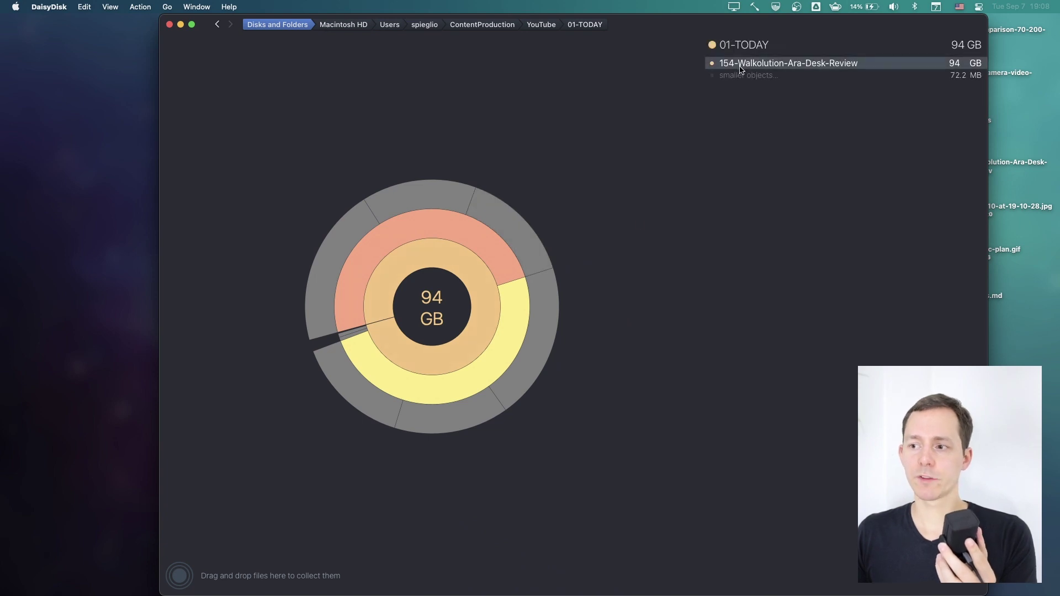
Check the 154-Walkolution-Ara-Desk-Review project's actions and contents, then return to Macintosh HD
right_click(753, 63)
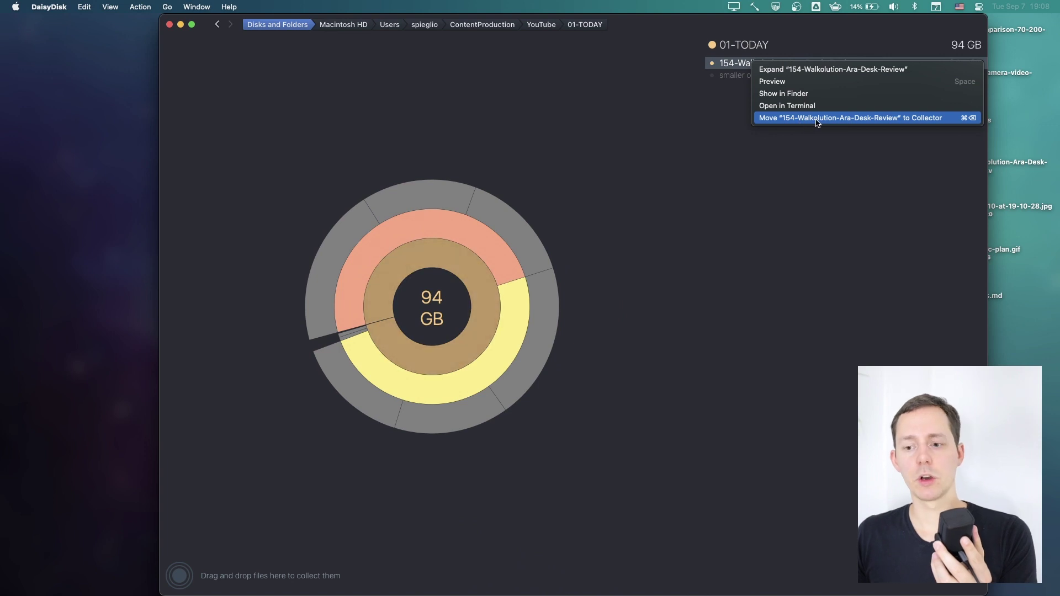
click(698, 142)
click(462, 331)
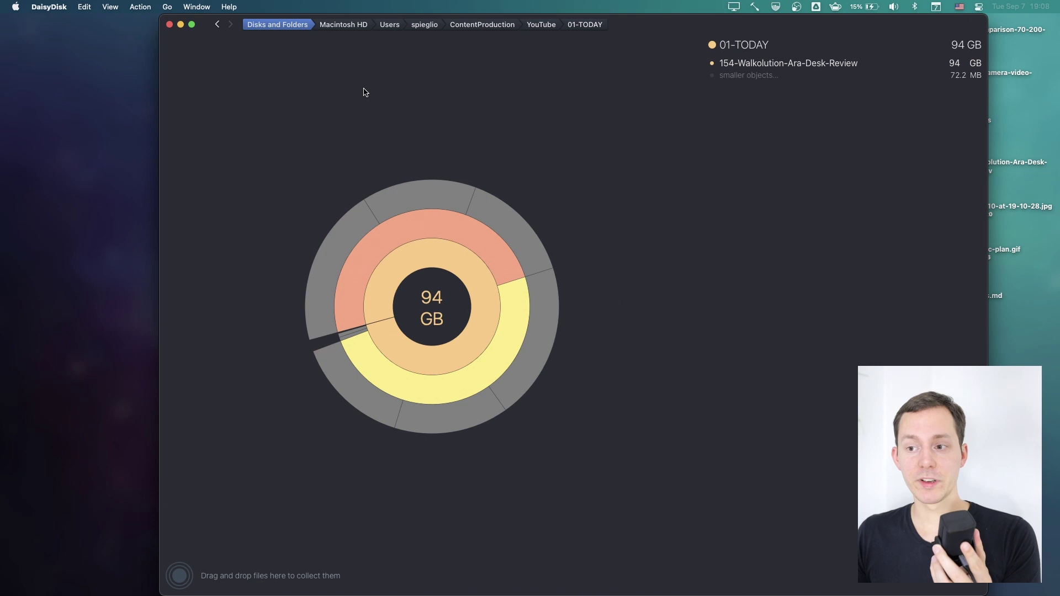
click(343, 25)
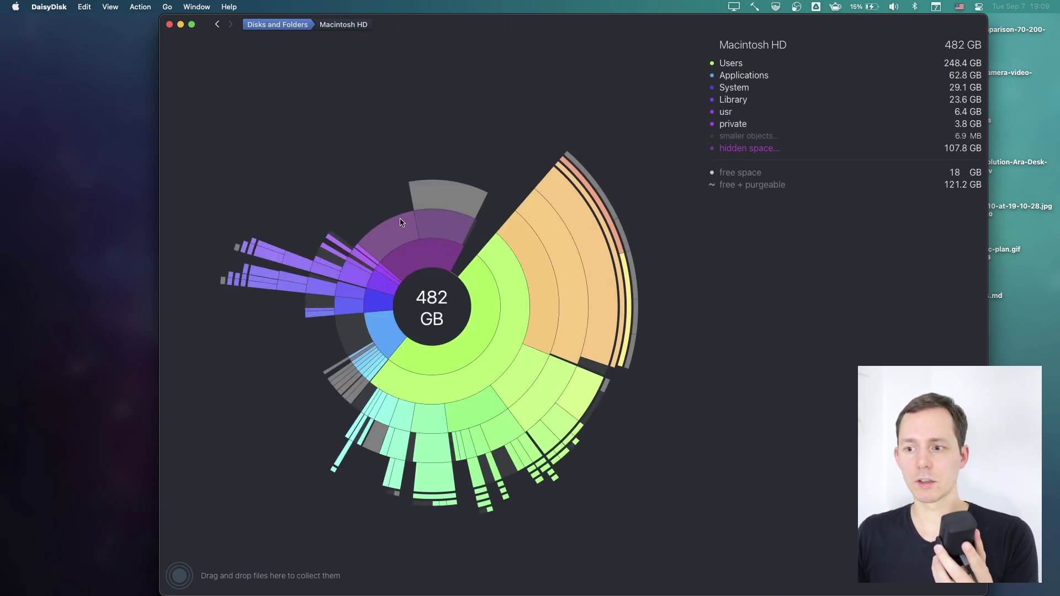
Review Macintosh HD's hidden space entries and move the 103.2 GB purgeable space into the collector
mouse_move(401, 221)
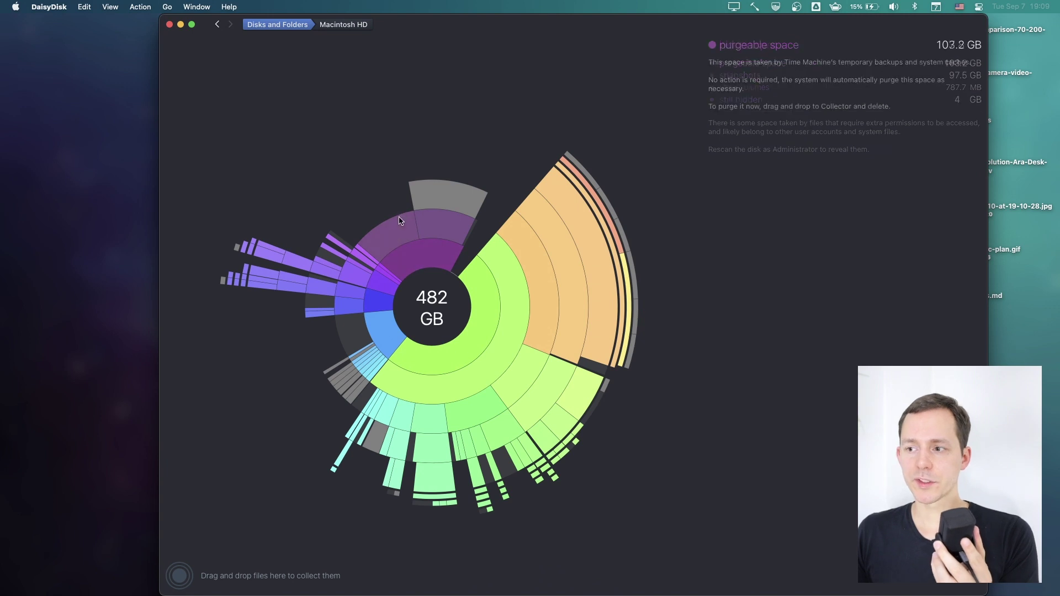
click(428, 263)
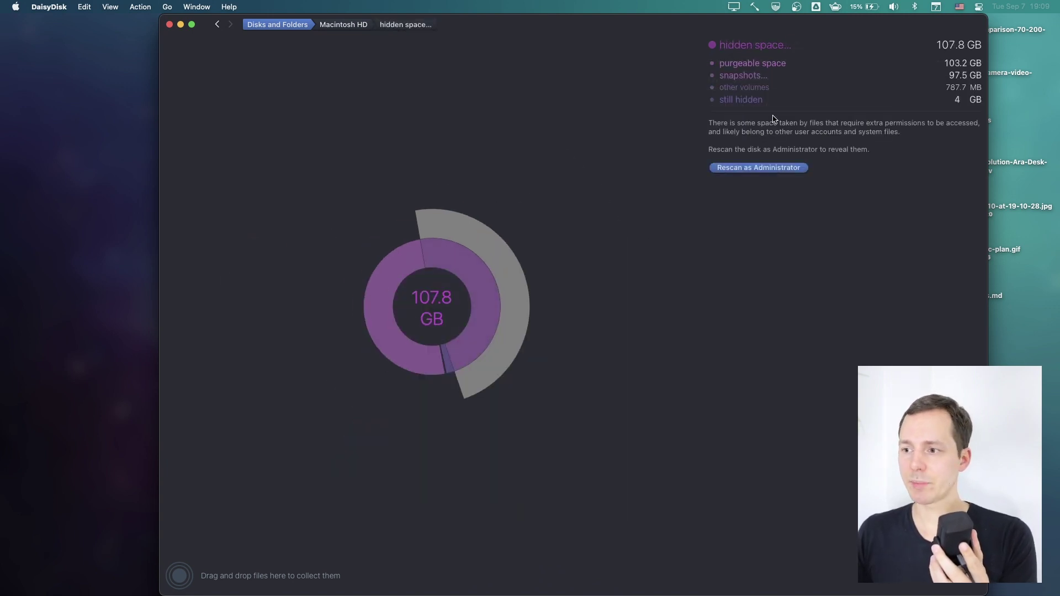
mouse_move(772, 77)
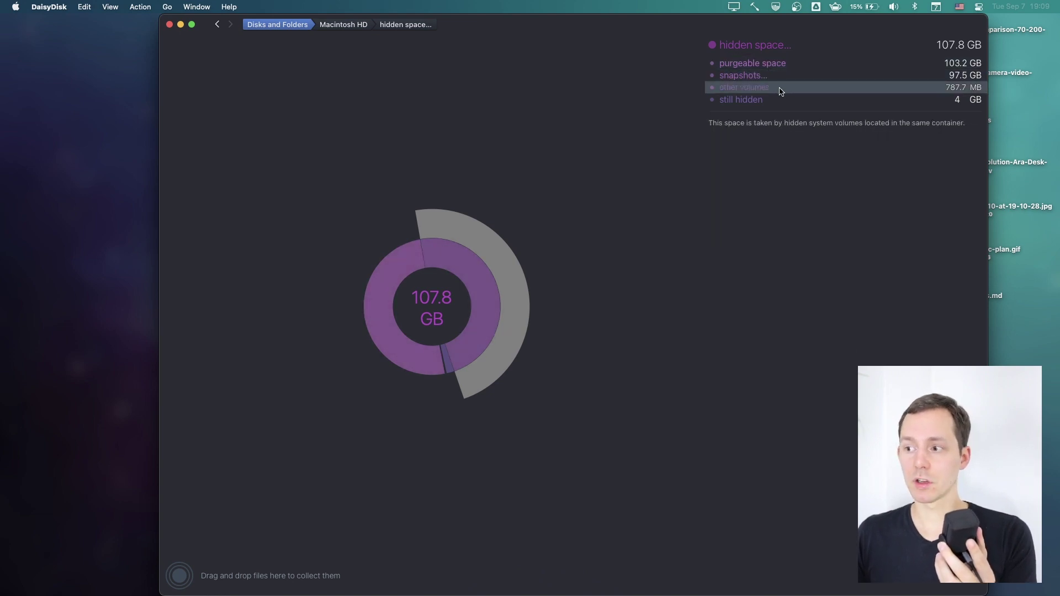
mouse_move(748, 102)
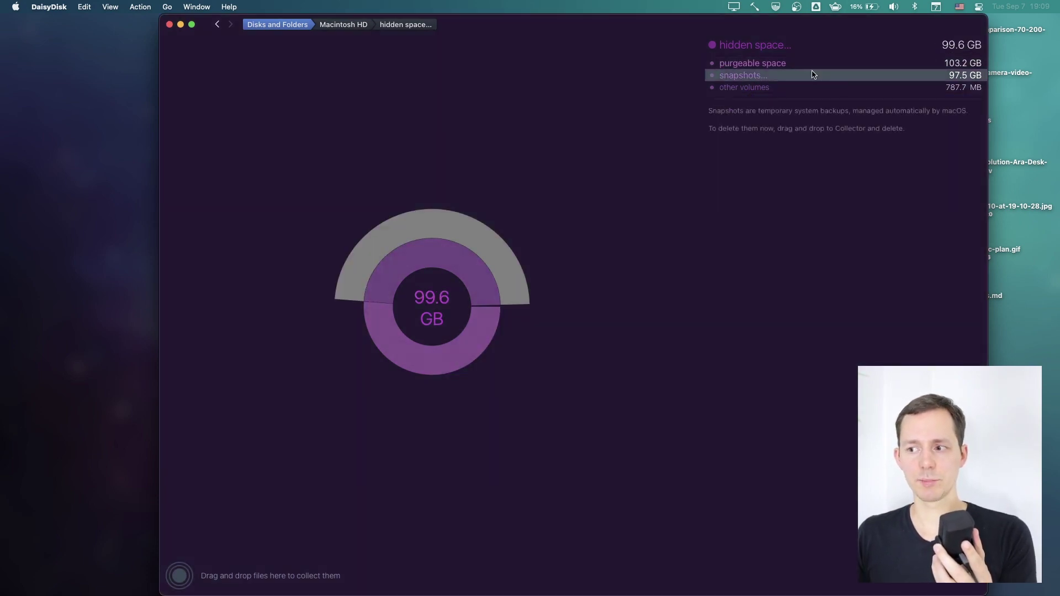
mouse_move(959, 69)
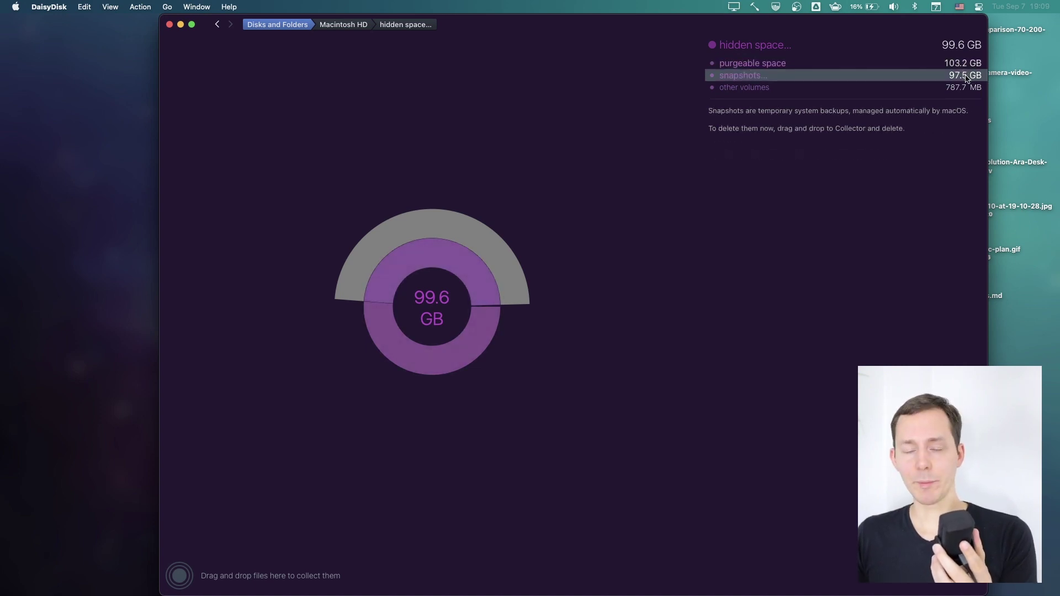
mouse_move(840, 66)
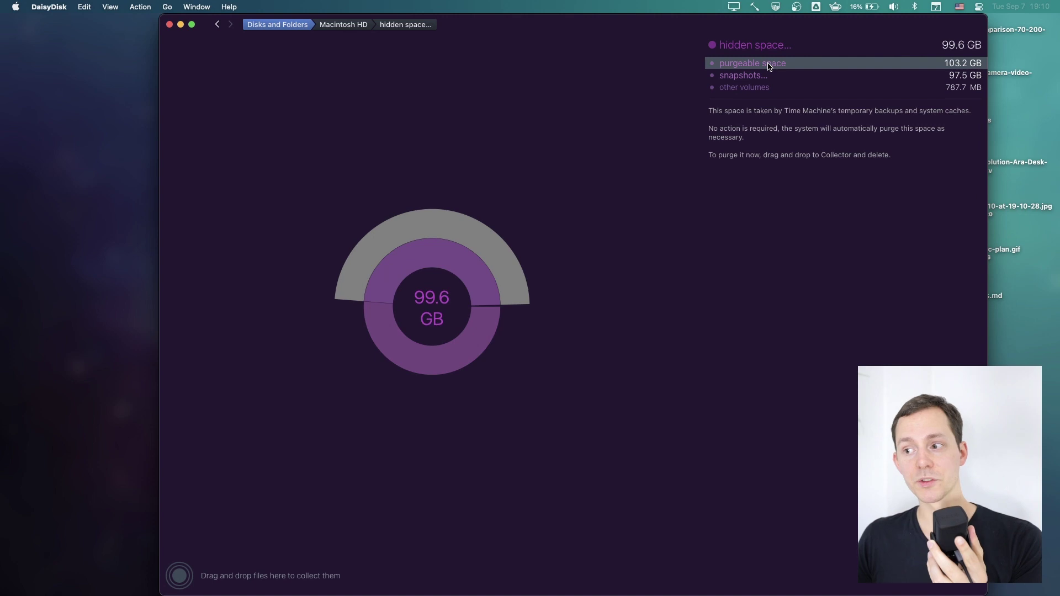
drag(769, 67, 182, 577)
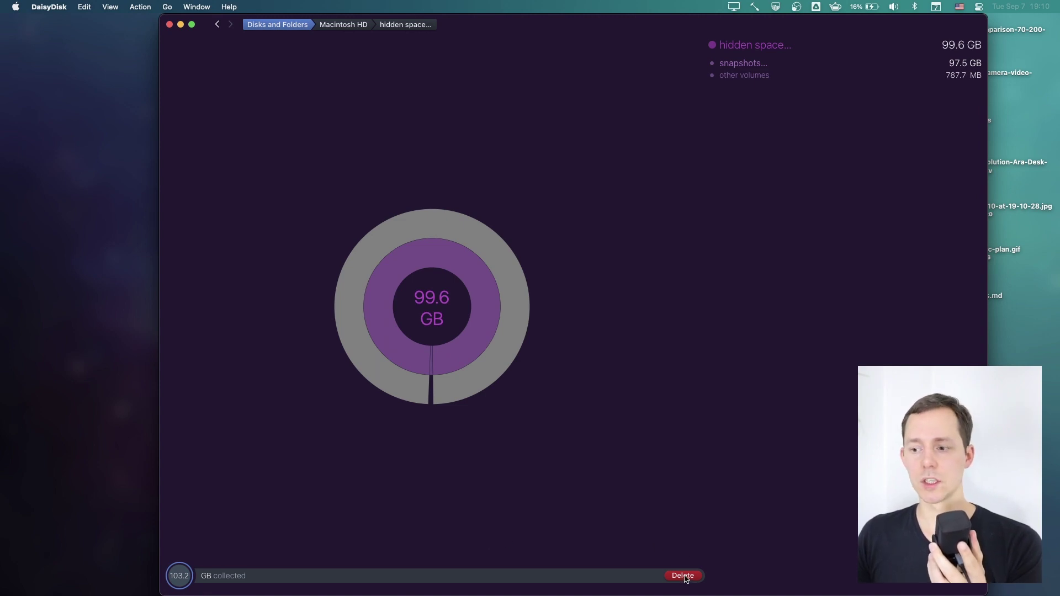
Delete the collected 103.2 GB purgeable space, then bring Finder forward showing Macintosh HD
click(684, 575)
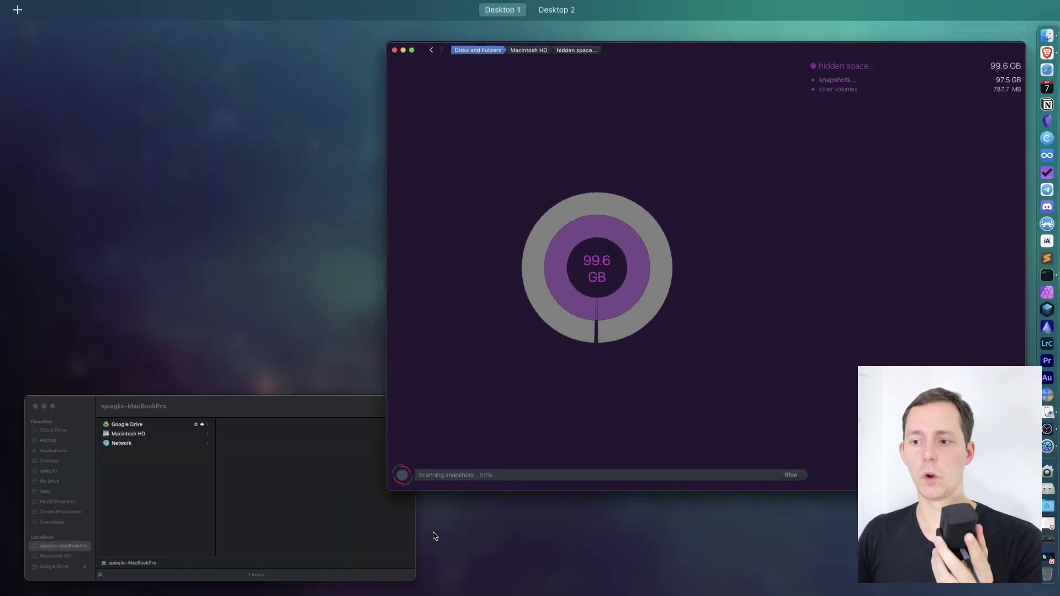
click(270, 511)
drag(575, 274, 338, 113)
click(179, 146)
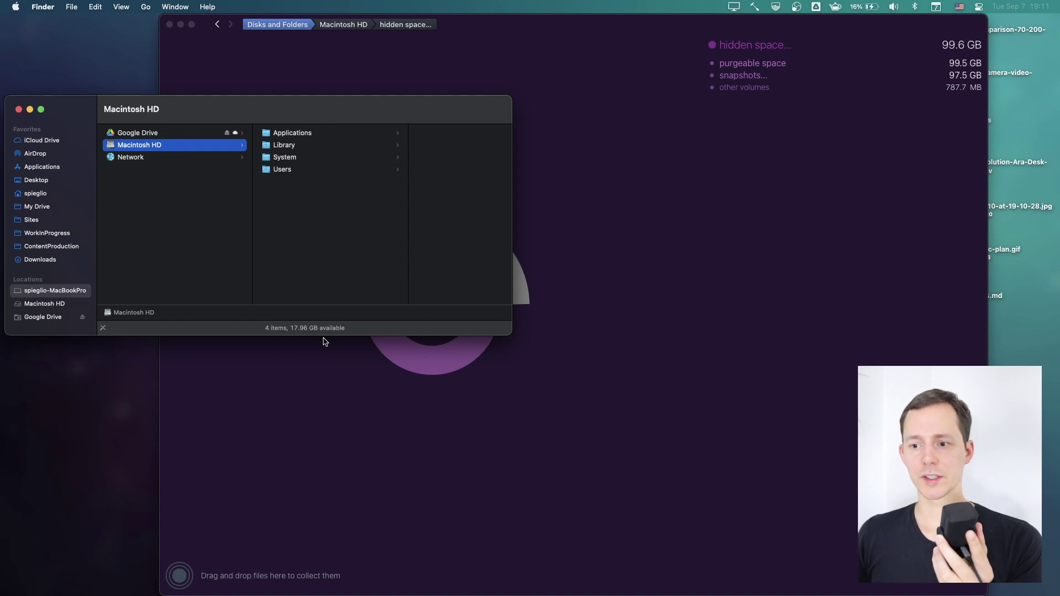
Check Macintosh HD's Get Info in Finder, close it, and return to DaisyDisk
key(super+i)
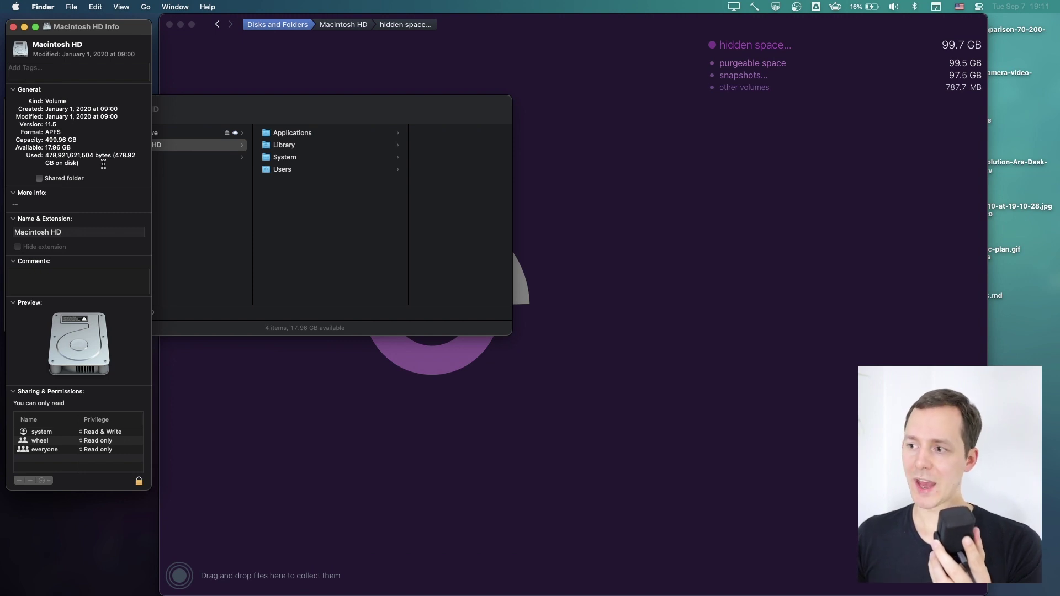
click(13, 27)
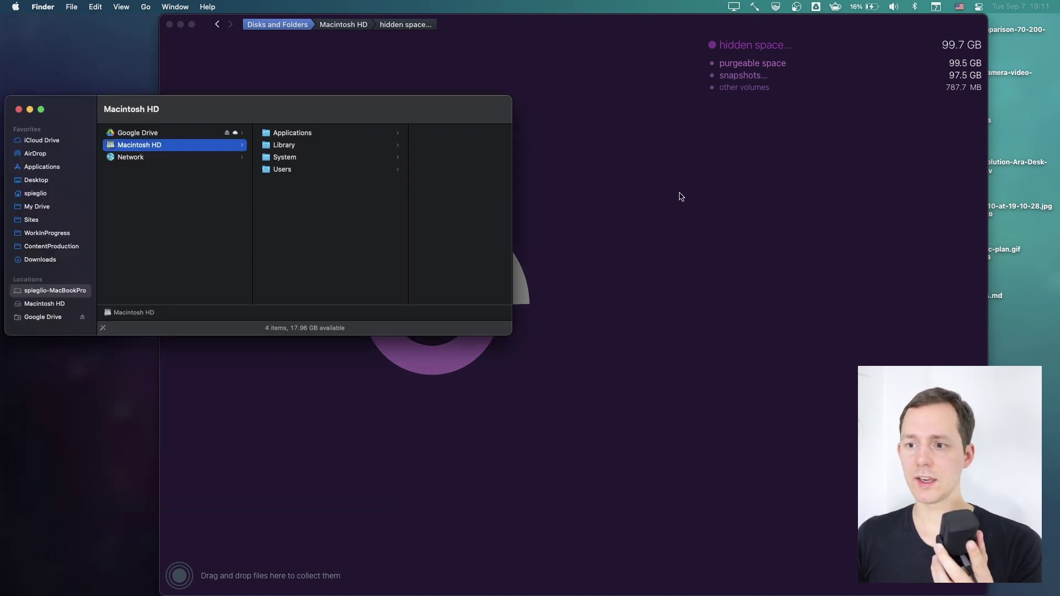
click(682, 197)
mouse_move(753, 85)
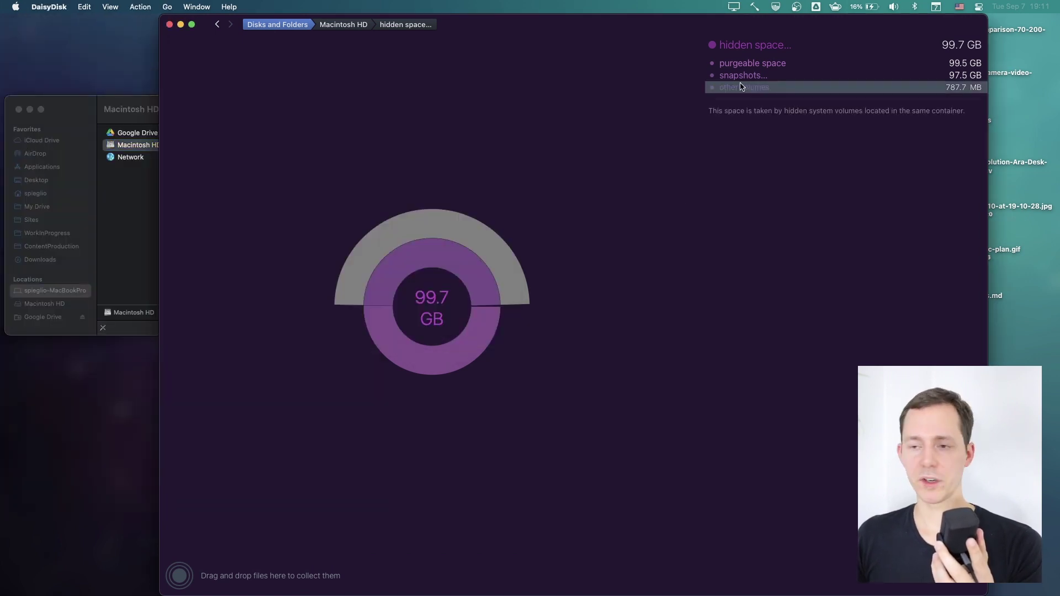
Collect the 97.5 GB arqagent backup snapshot for deletion, then reopen the snapshots entry
click(777, 75)
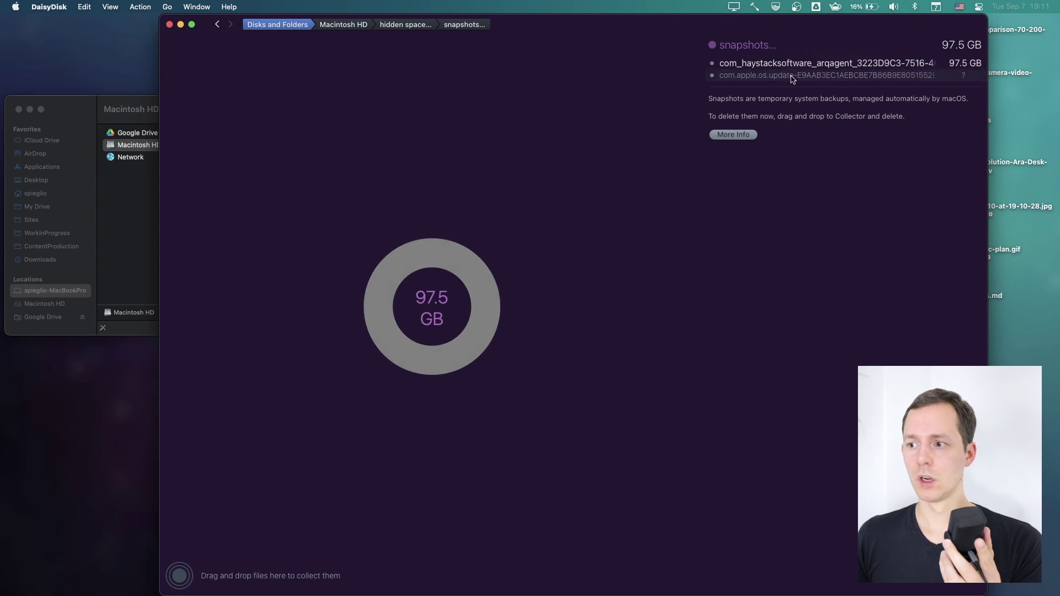
drag(822, 66, 179, 578)
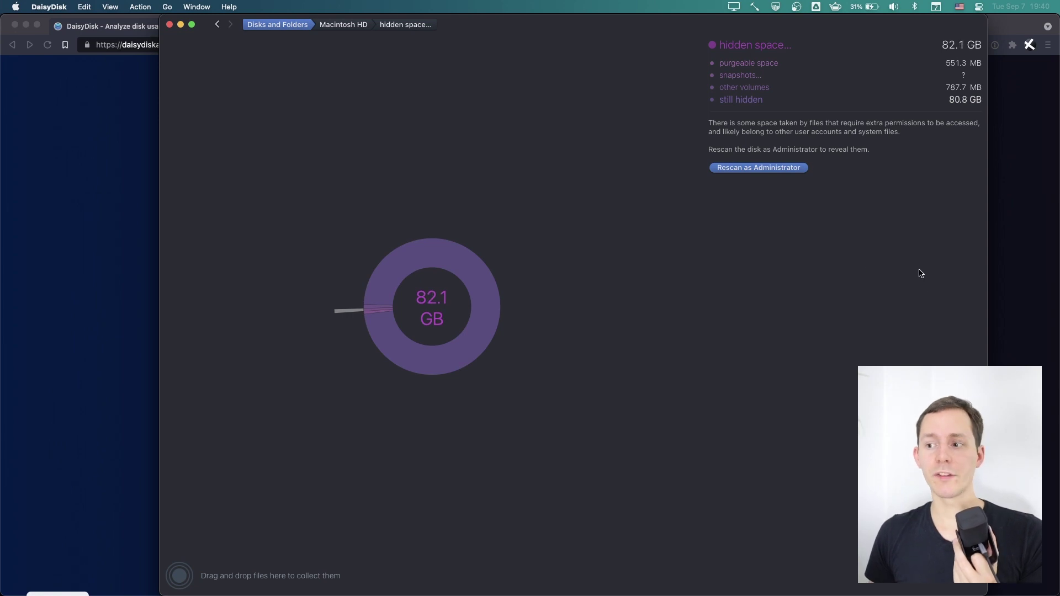
click(763, 75)
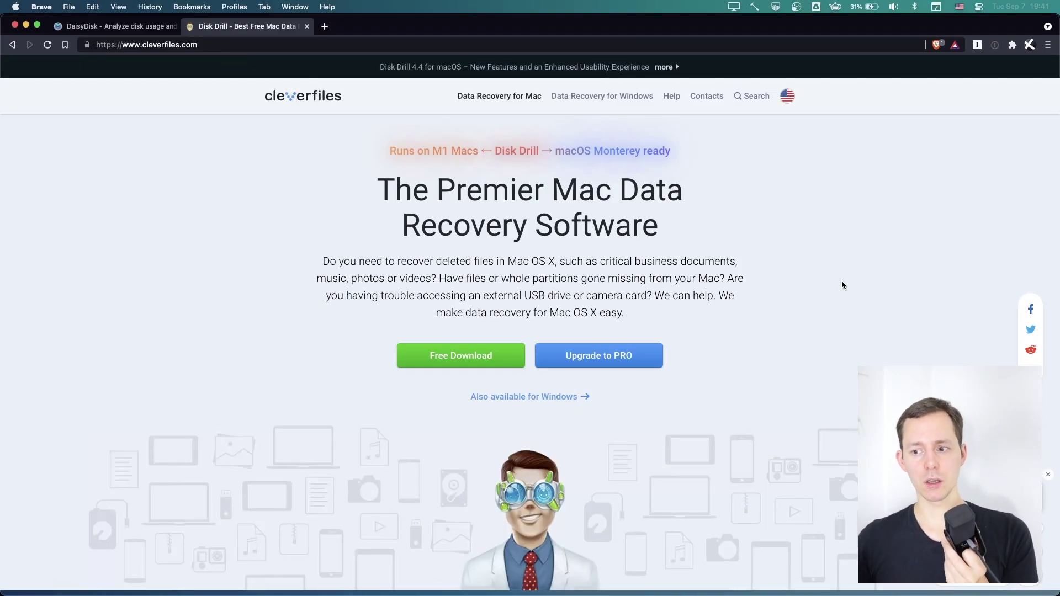
Scroll down the cleverfiles Disk Drill for macOS page in Brave
scroll(841, 285, down, 10)
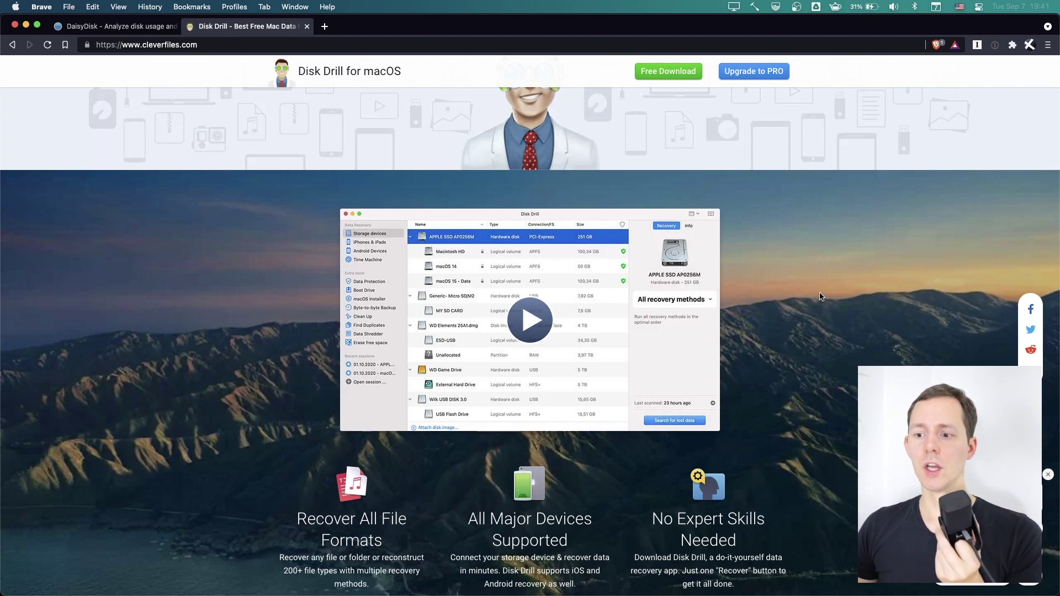
Scroll back to the top of the Disk Drill page, then show all open windows
scroll(819, 297, up, 7)
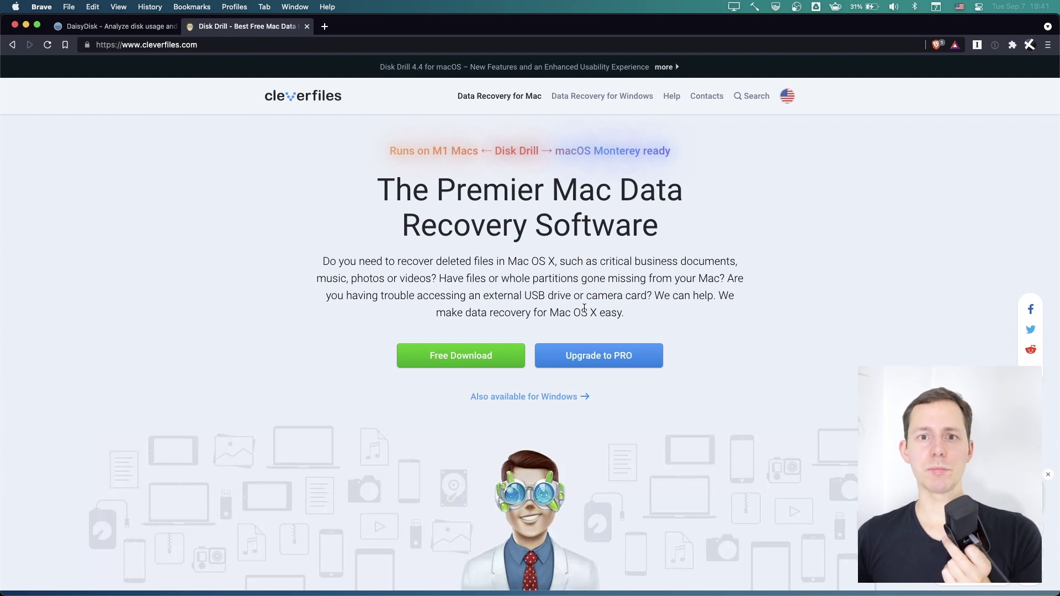
key(ctrl+Up)
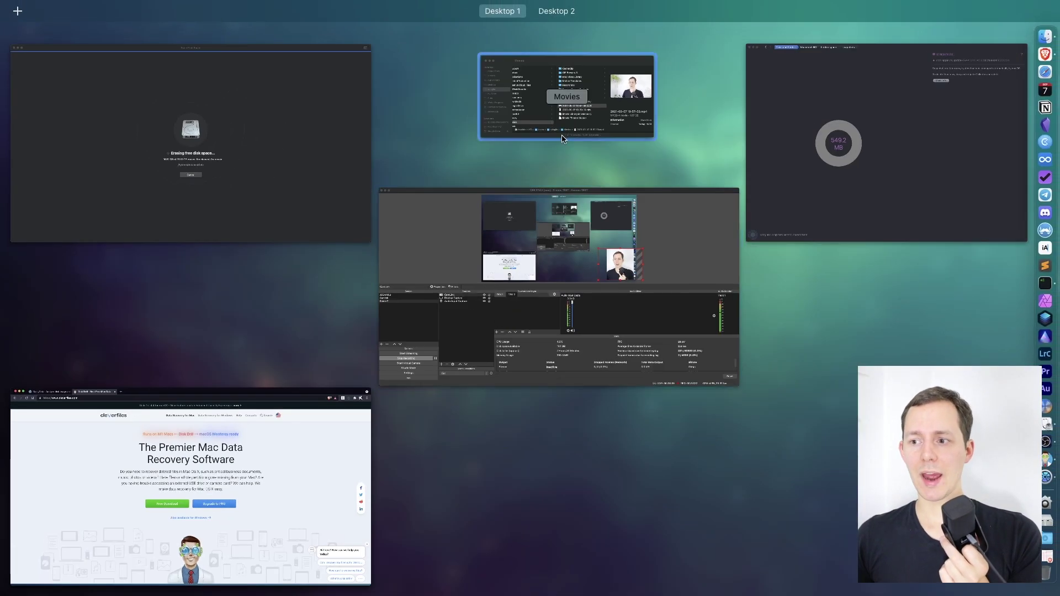
Check the Finder and DaisyDisk windows, then bring Disk Drill's Erase free space window forward
click(563, 135)
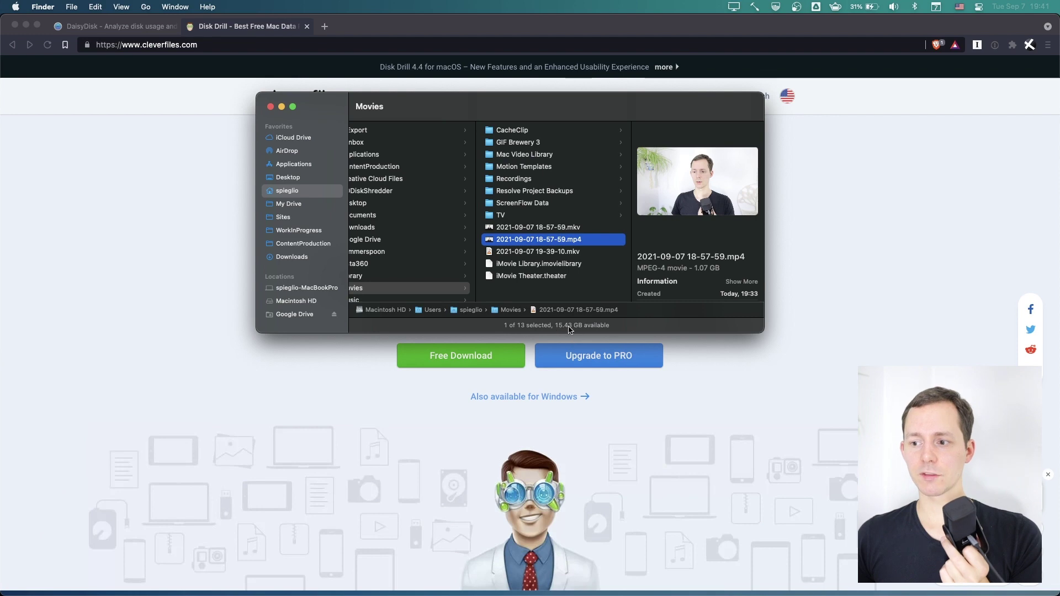
key(ctrl+Up)
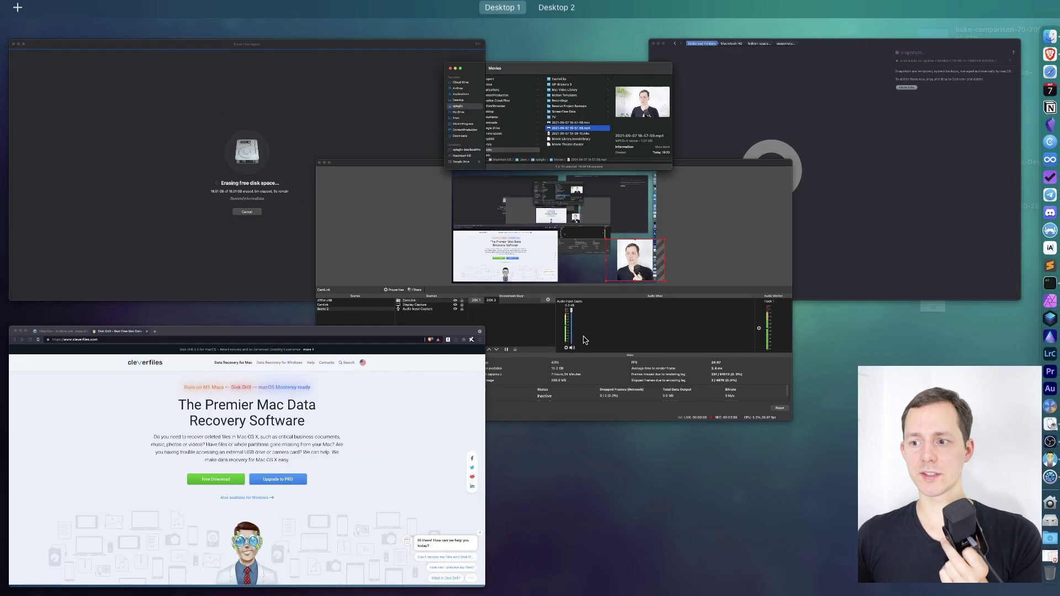
click(854, 164)
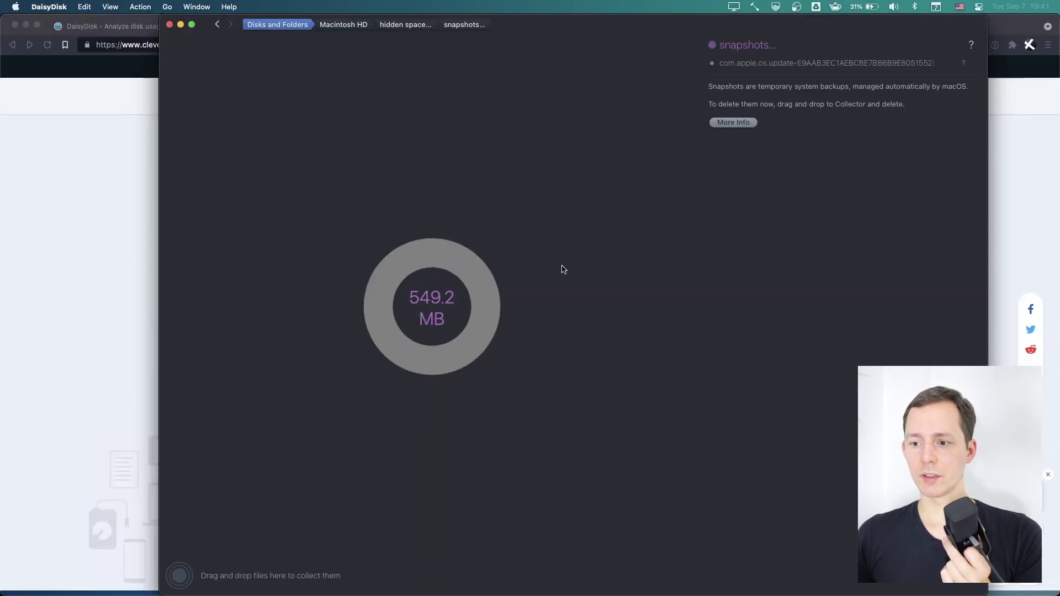
key(ctrl+Up)
click(558, 135)
key(ctrl+Up)
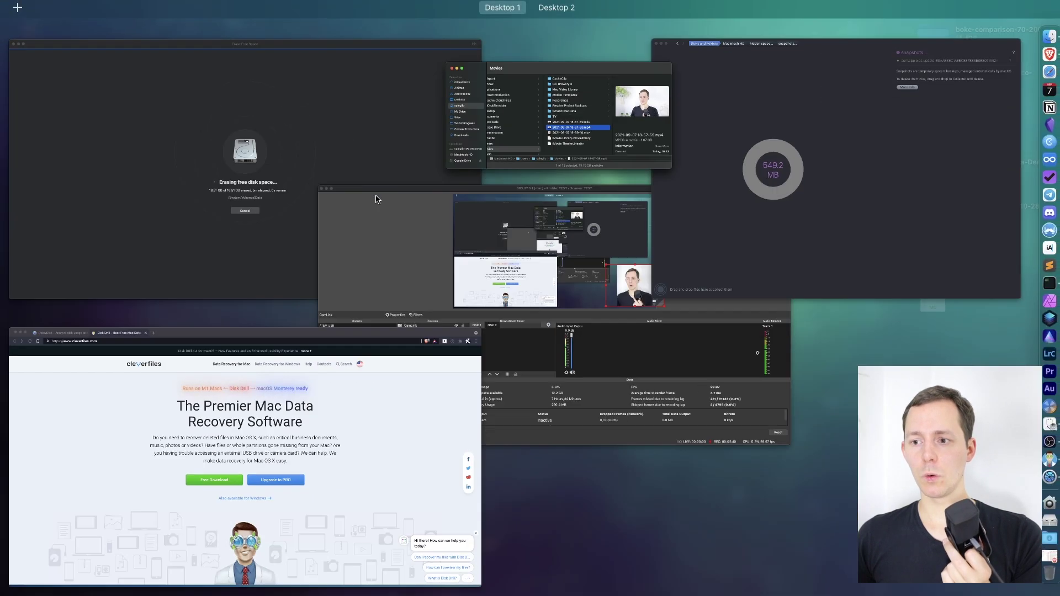
click(182, 206)
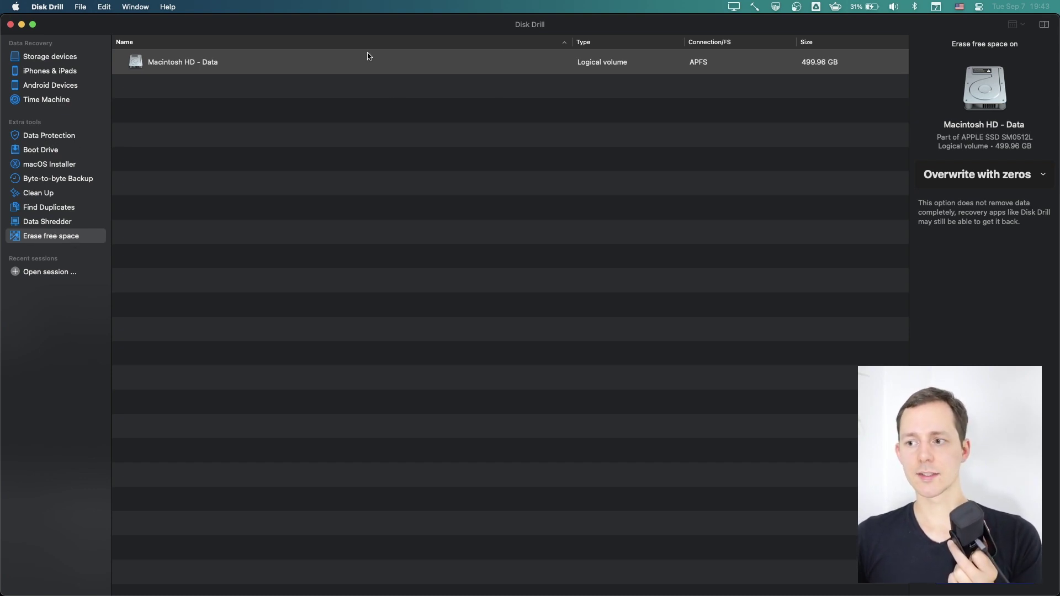
Reselect the 499.96 GB Macintosh HD - Data volume in the Erase free space list
click(496, 80)
click(307, 73)
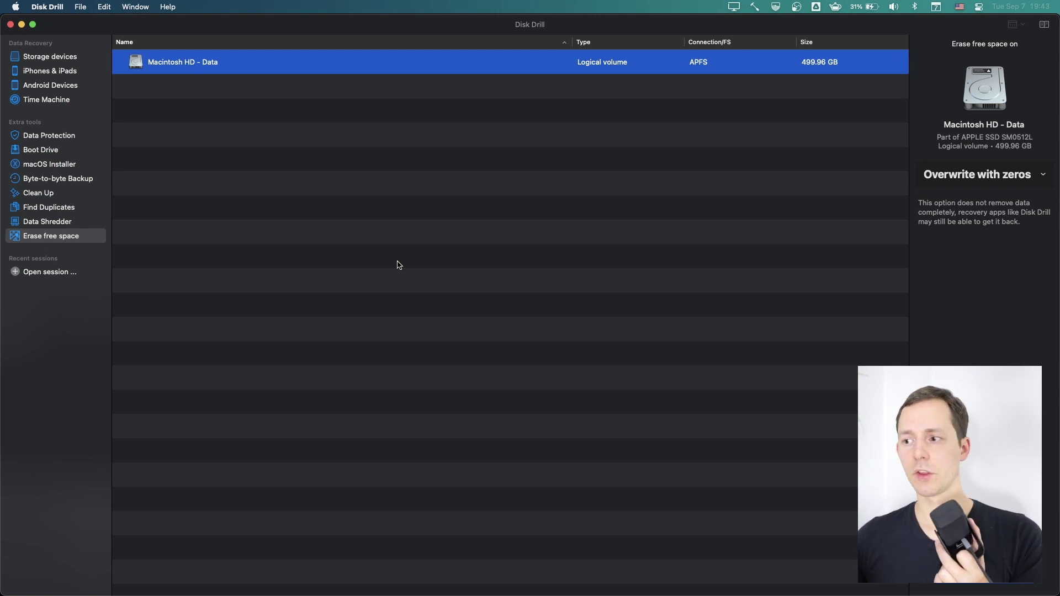
Confirm Finder's Movies window now shows 122.18 GB available, then bring DaisyDisk back to the front
key(ctrl+Up)
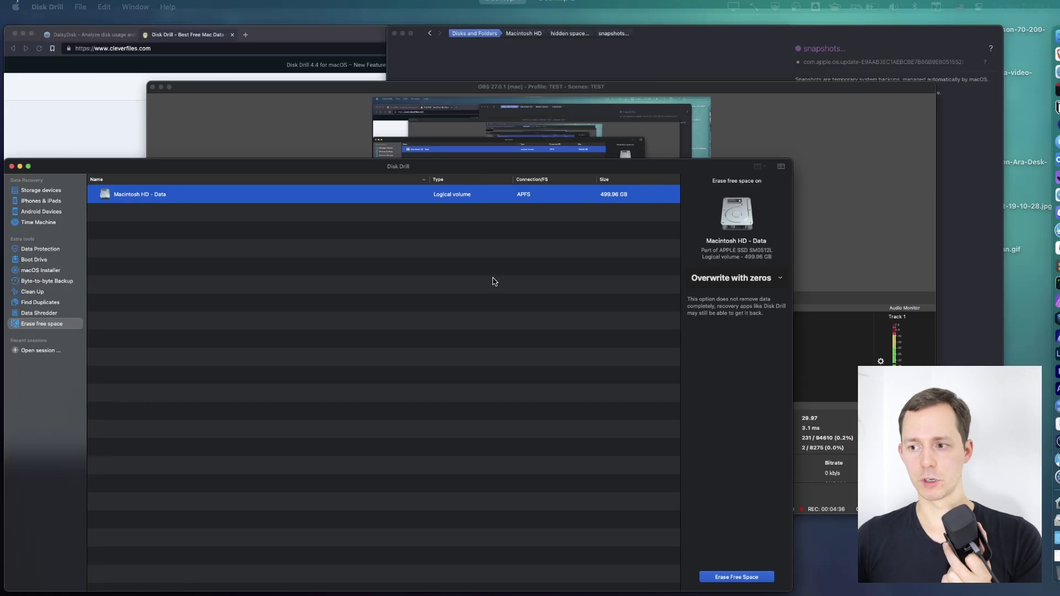
click(617, 82)
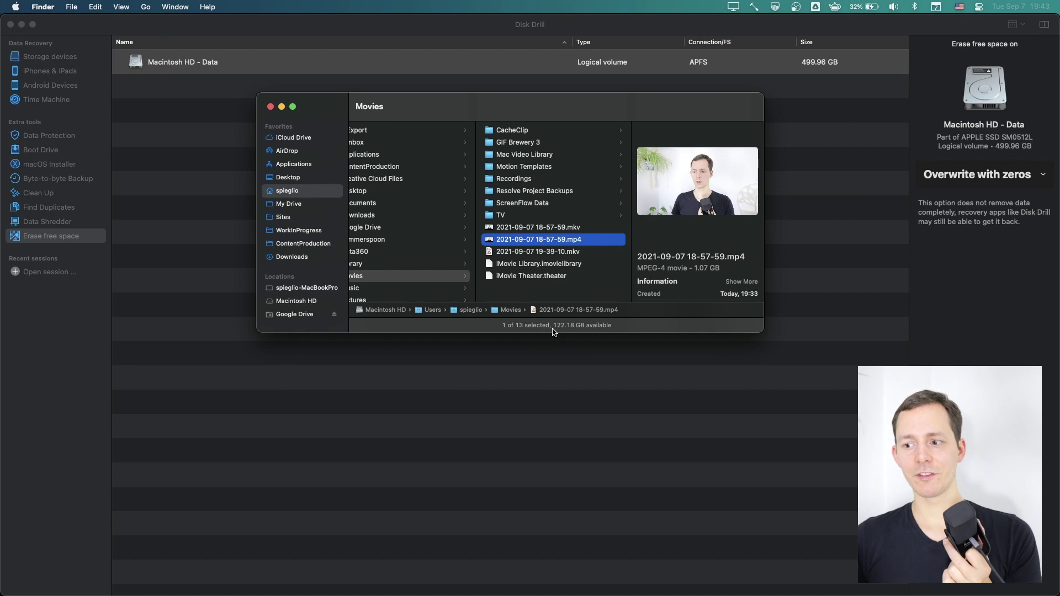
key(ctrl+Up)
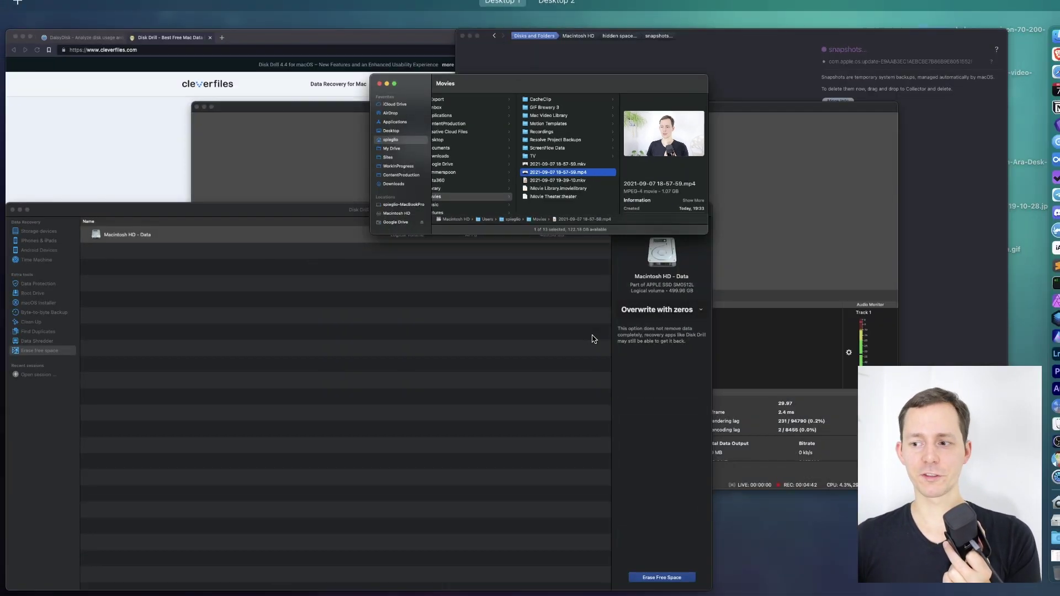
click(856, 184)
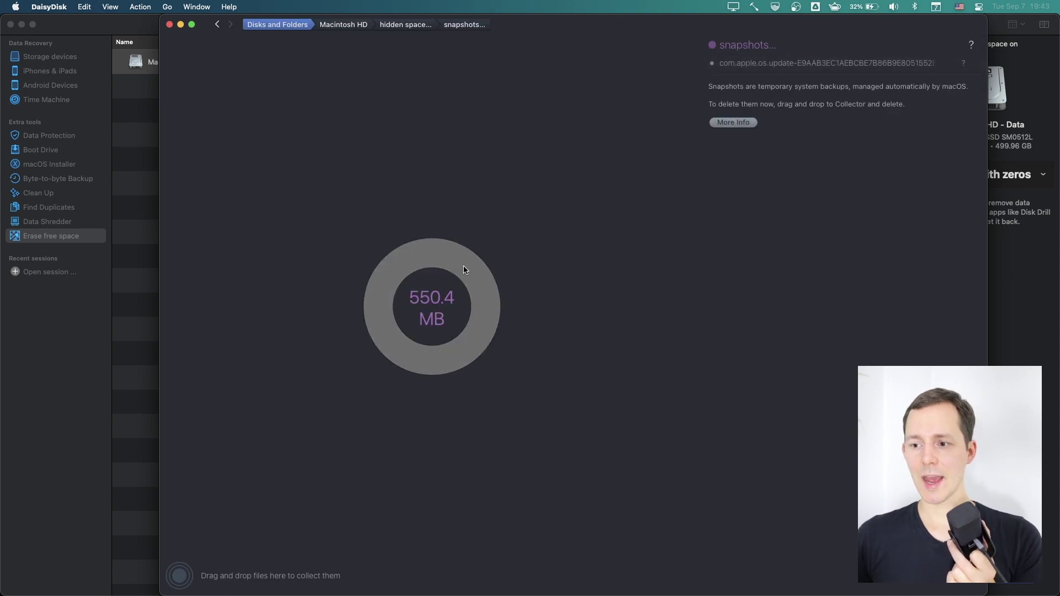
Go from DaisyDisk's snapshots view back to the Macintosh HD overview and start a fresh rescan
click(448, 291)
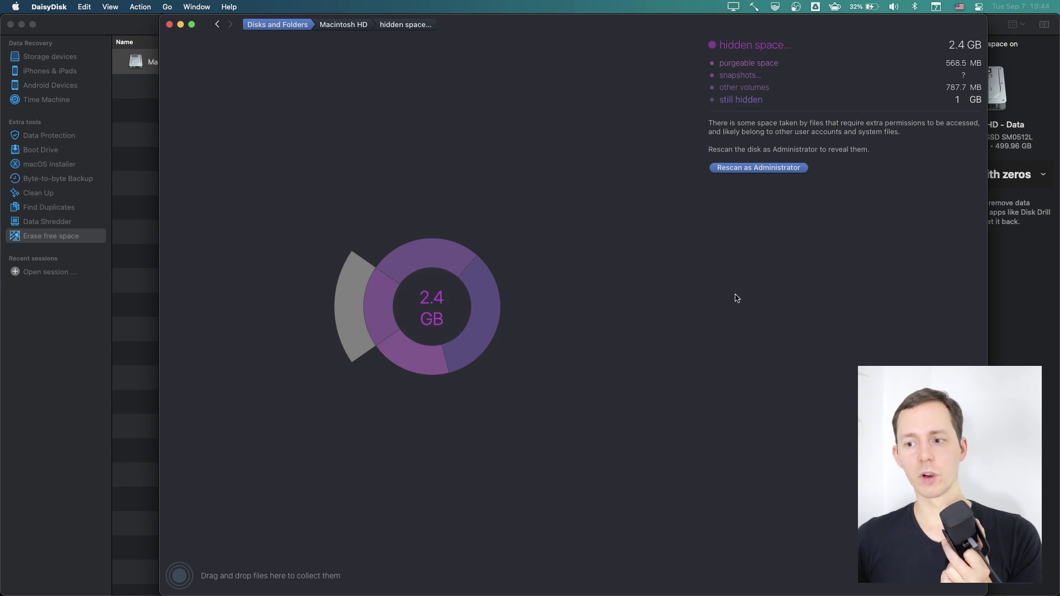
click(351, 24)
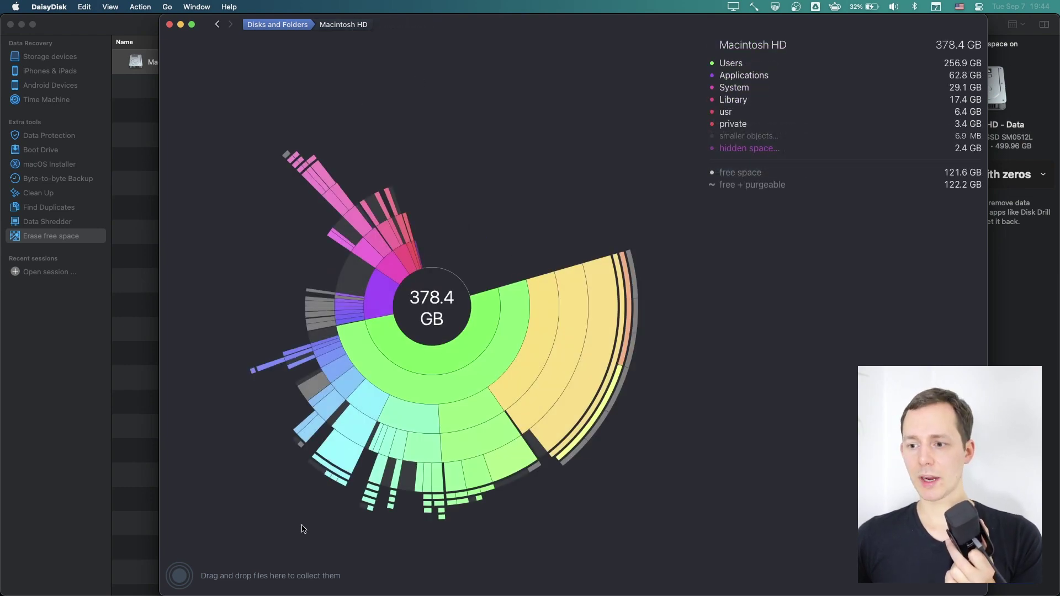
key(super+[)
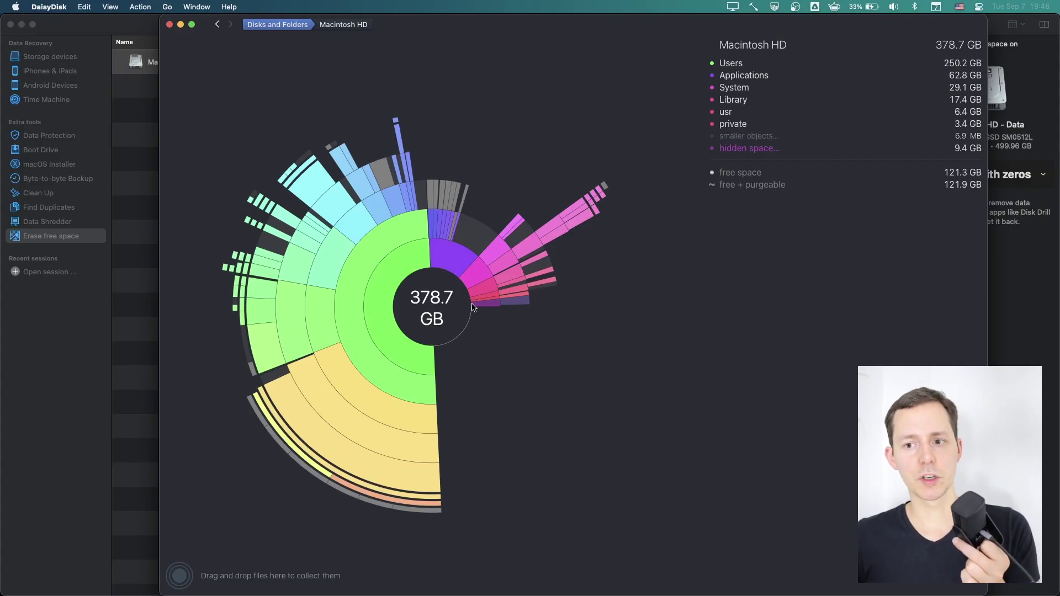
After the rescan shows 378.7 GB used and 121.3 GB free, bring Disk Drill to the front
click(126, 359)
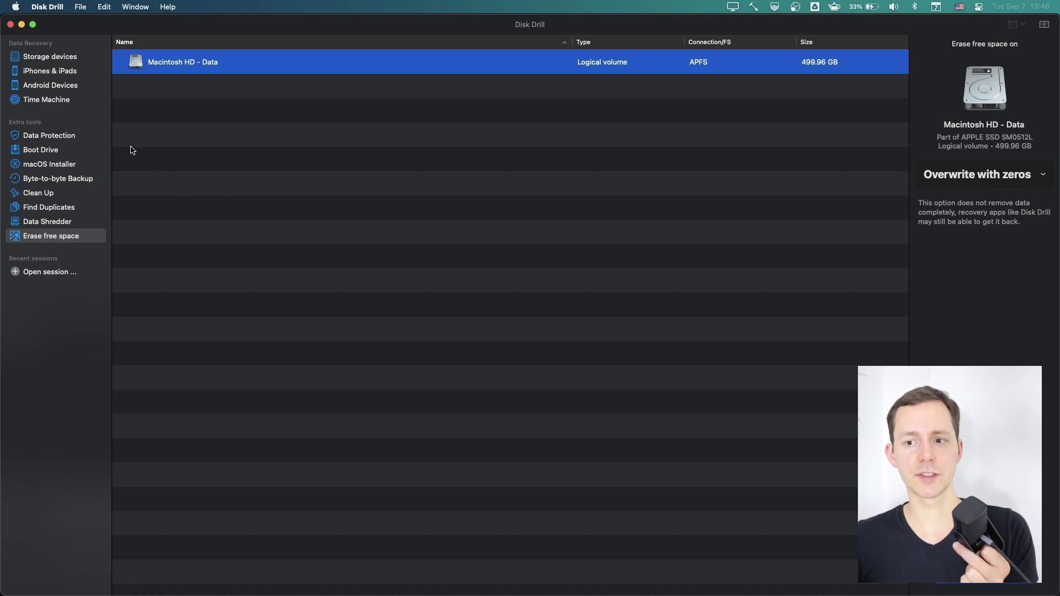
Switch Disk Drill to the Clean Up tool and select the 499.96 GB Macintosh HD - Data volume
click(57, 196)
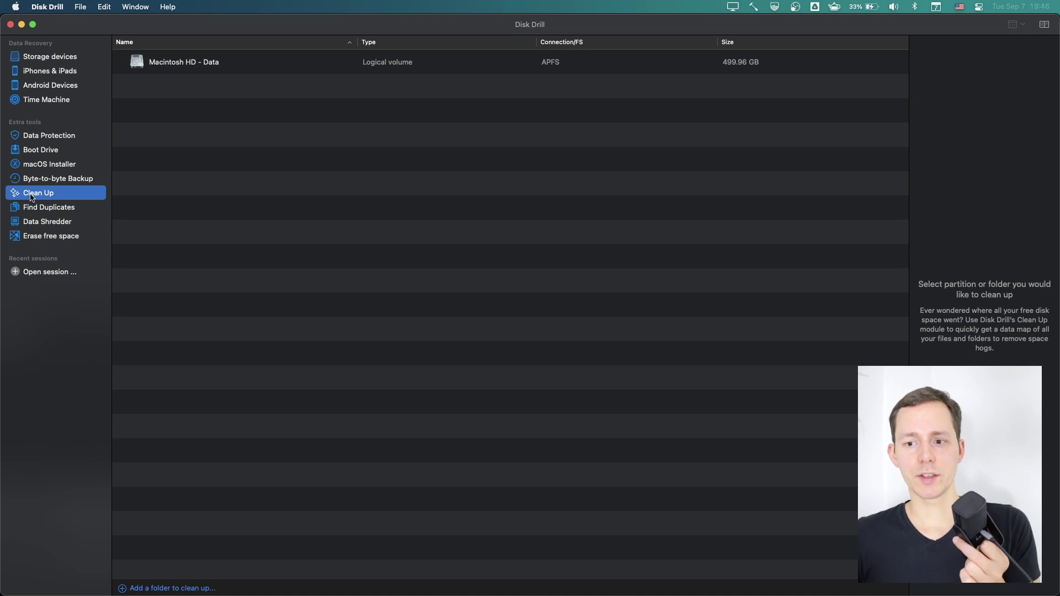
click(167, 64)
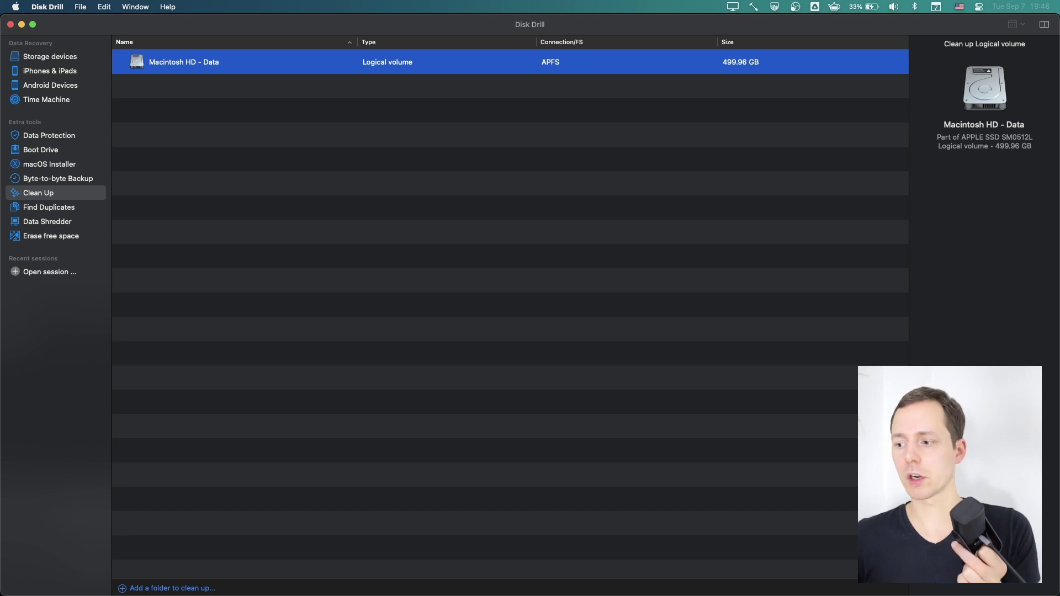
Start the Clean Up scan of Macintosh HD - Data to list its files sorted by size
click(982, 584)
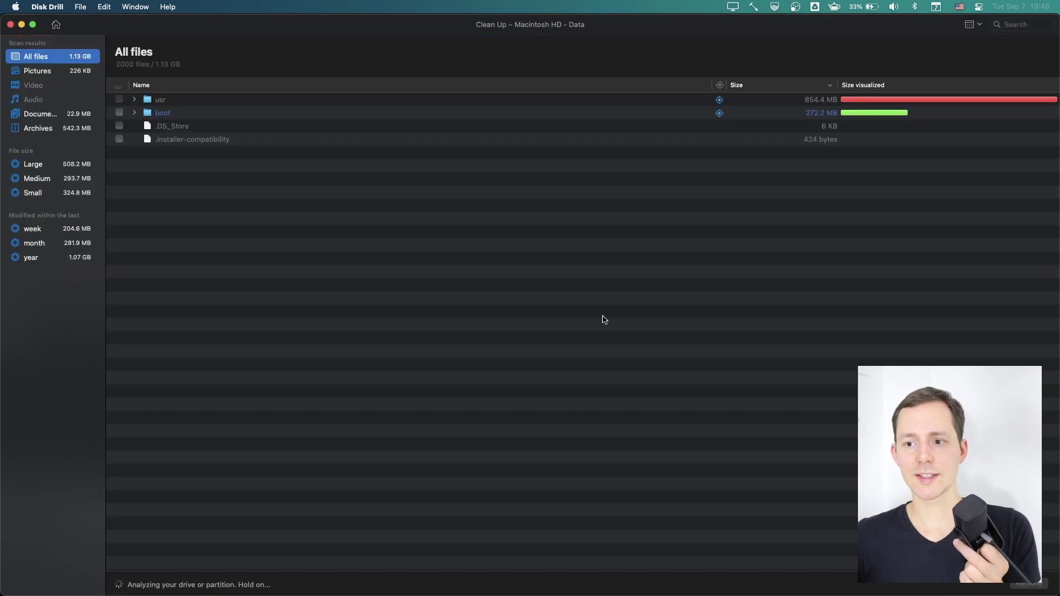